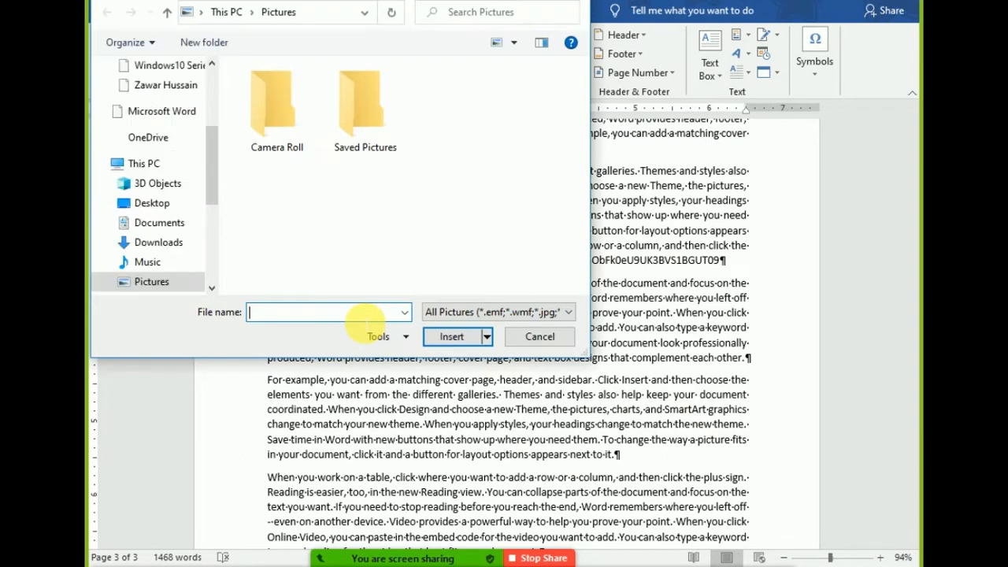
Step: Browse for the picture on drive D: through the IT World folder to Picture Files and its Foundation Images folder
{"action": "scroll", "coordinate": [216, 187], "scroll_direction": "down", "scroll_amount": 2}
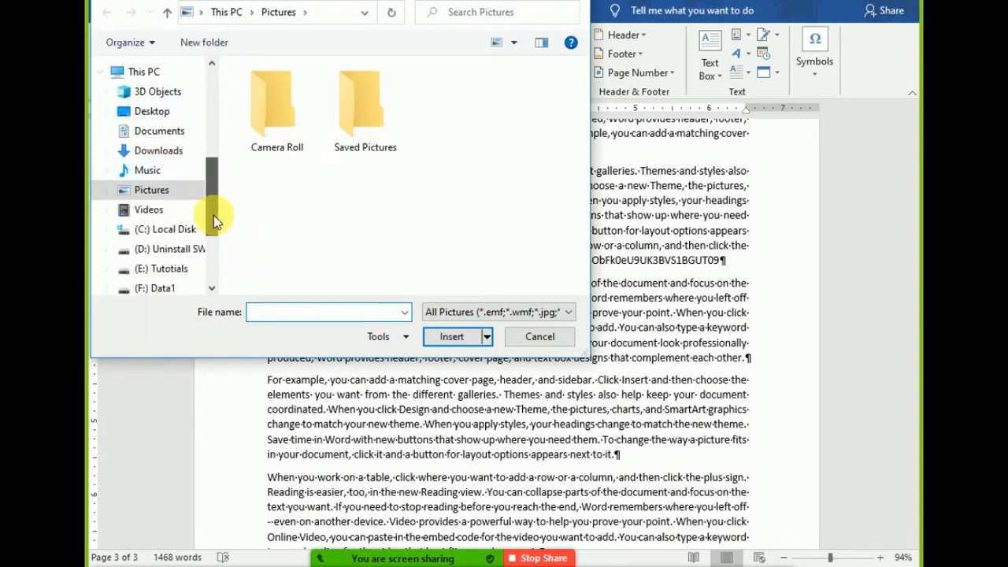
{"action": "left_click", "coordinate": [142, 249]}
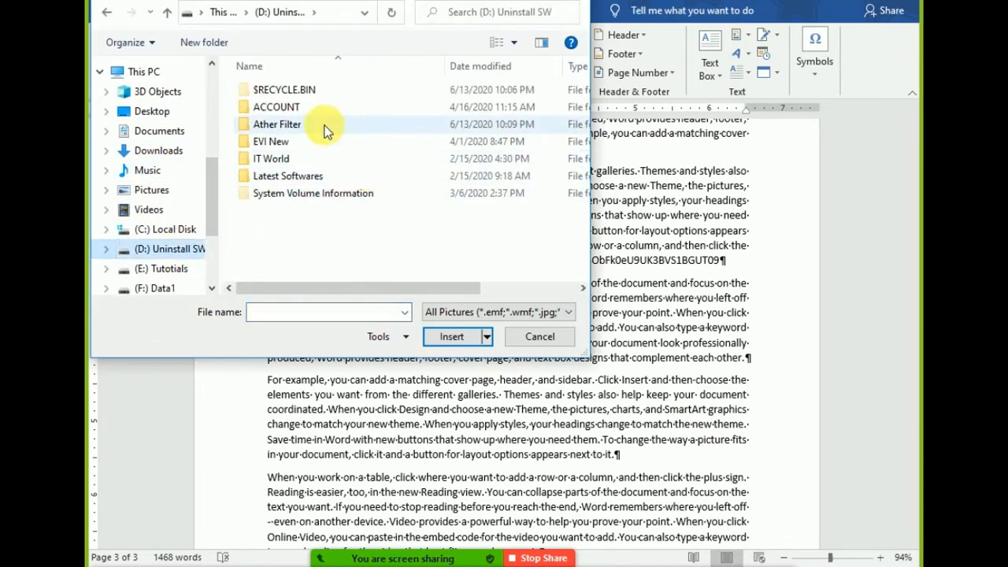
{"action": "double_click", "coordinate": [314, 158]}
{"action": "double_click", "coordinate": [288, 92]}
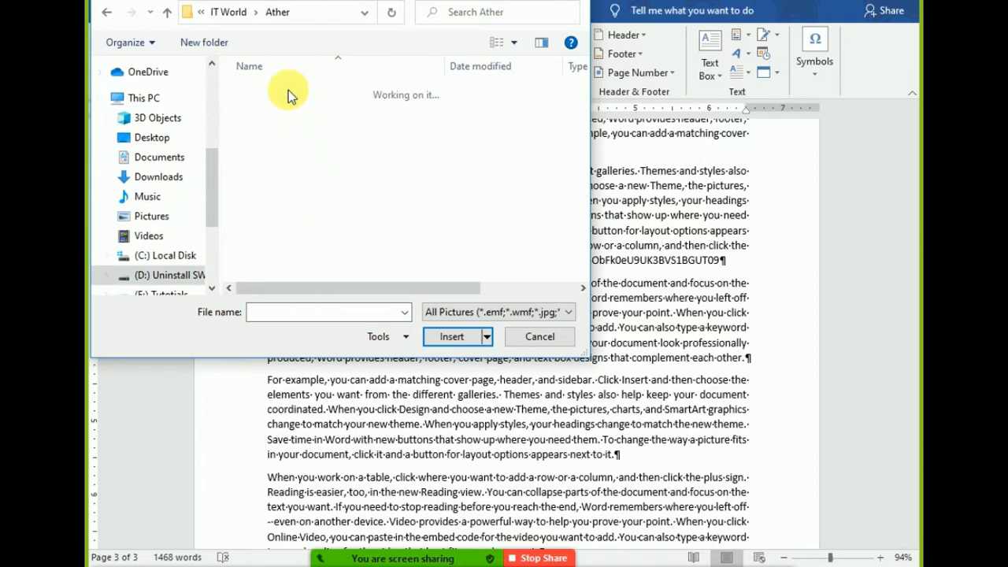
{"action": "double_click", "coordinate": [300, 192]}
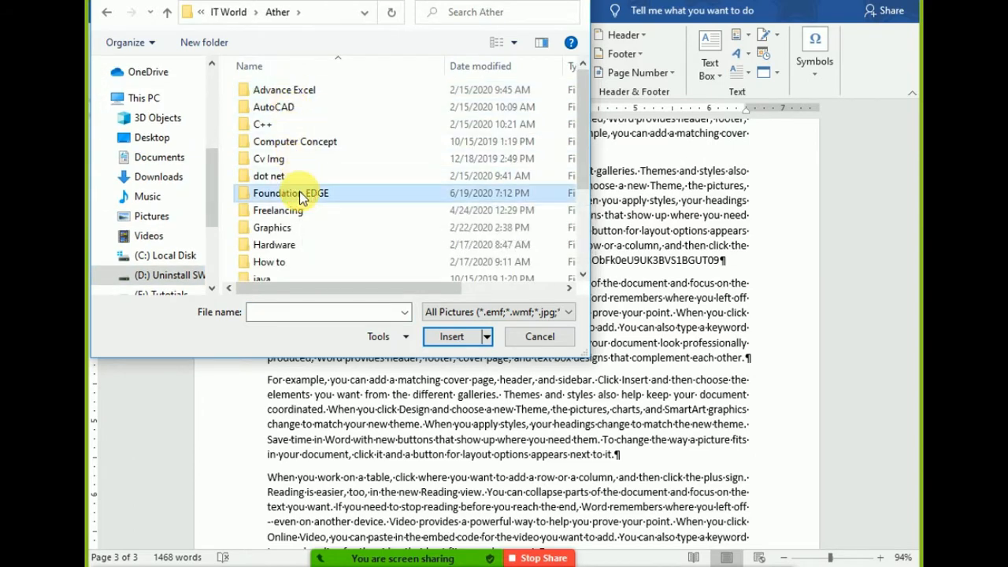
{"action": "key", "text": "BackSpace"}
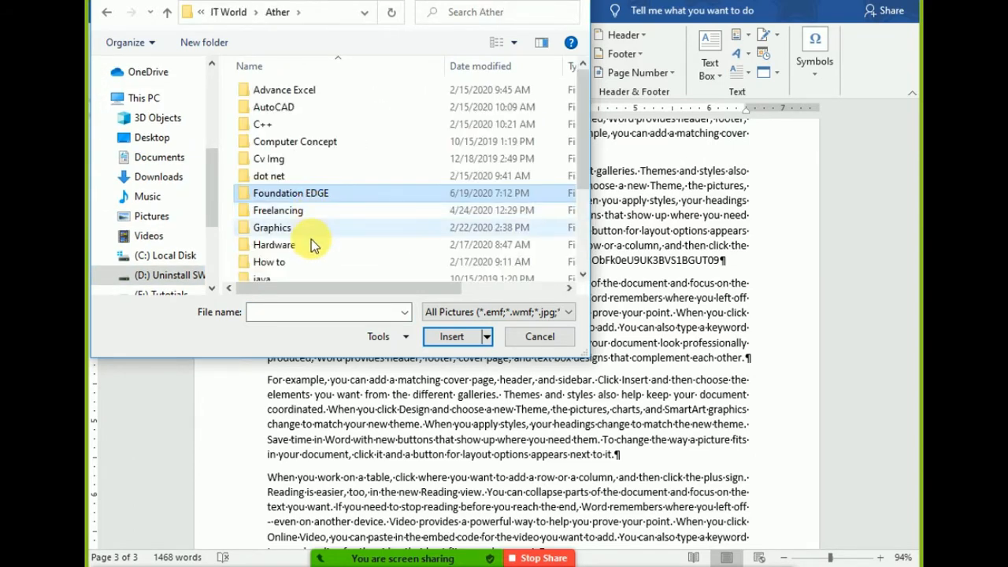
{"action": "scroll", "coordinate": [311, 239], "scroll_direction": "down", "scroll_amount": 1}
{"action": "scroll", "coordinate": [311, 252], "scroll_direction": "down", "scroll_amount": 1}
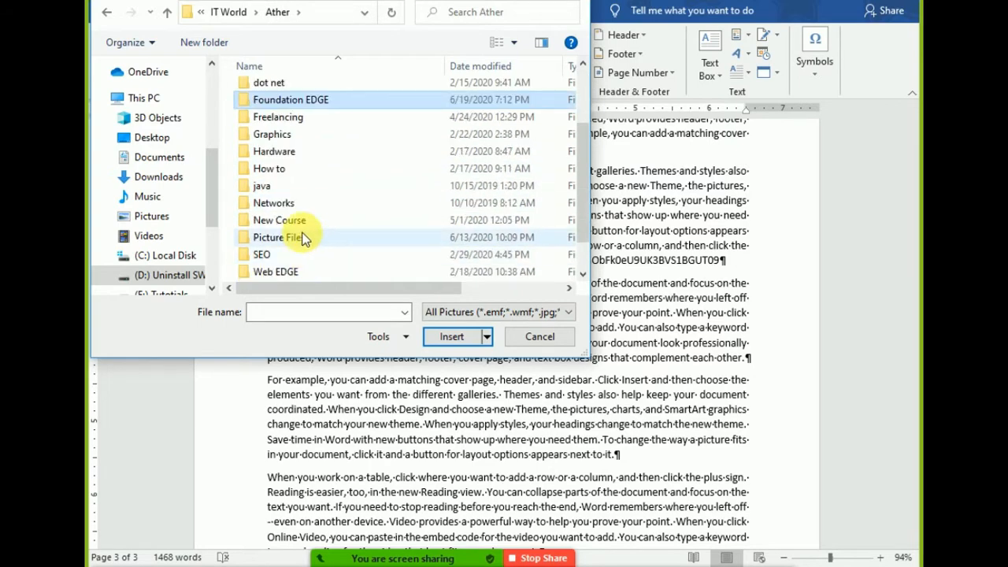
{"action": "double_click", "coordinate": [293, 237]}
{"action": "double_click", "coordinate": [306, 146]}
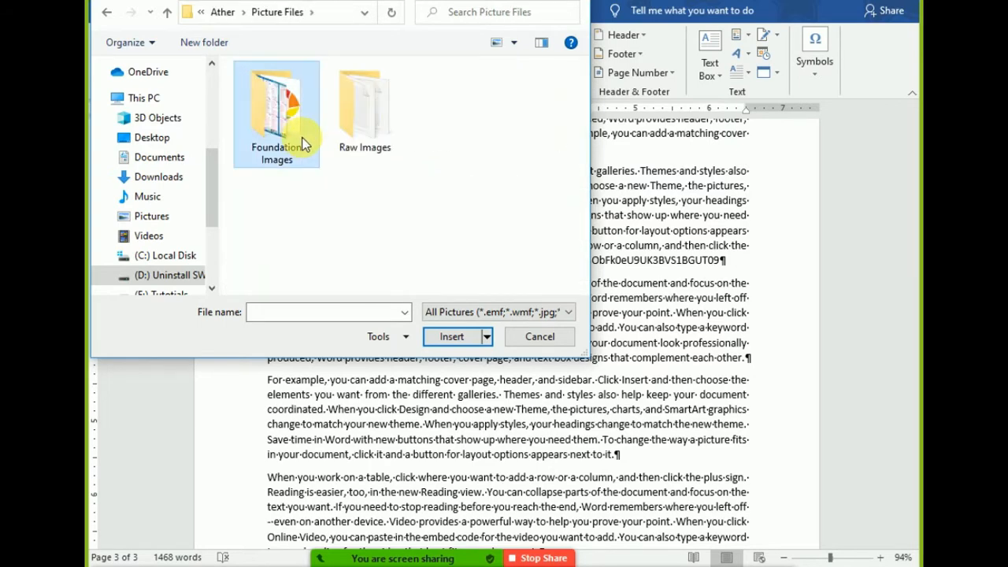
Step: Insert the picture img2.jpg from the images subfolder into the document
{"action": "scroll", "coordinate": [397, 210], "scroll_direction": "down", "scroll_amount": 1}
{"action": "scroll", "coordinate": [397, 209], "scroll_direction": "up", "scroll_amount": 1}
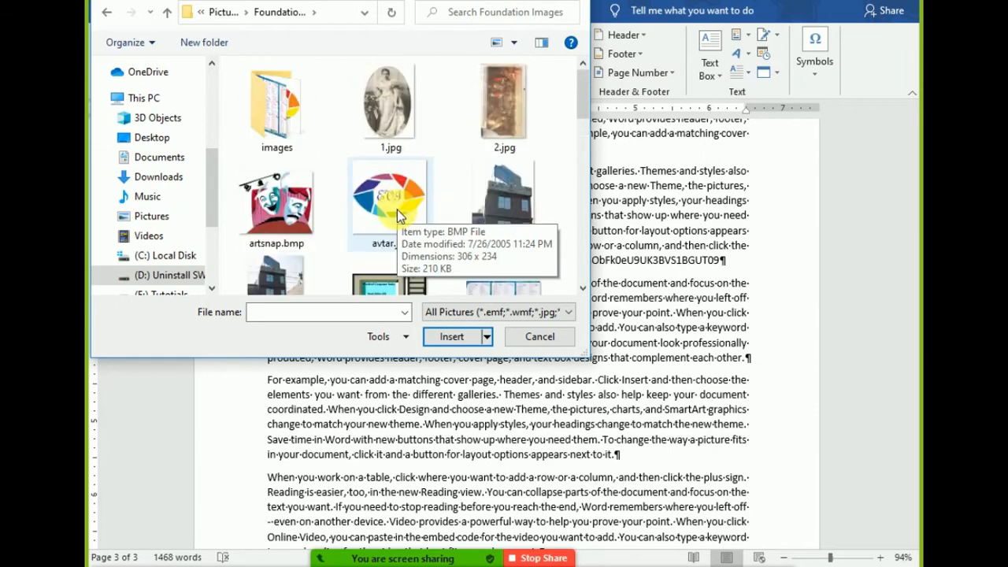
{"action": "scroll", "coordinate": [397, 209], "scroll_direction": "down", "scroll_amount": 2}
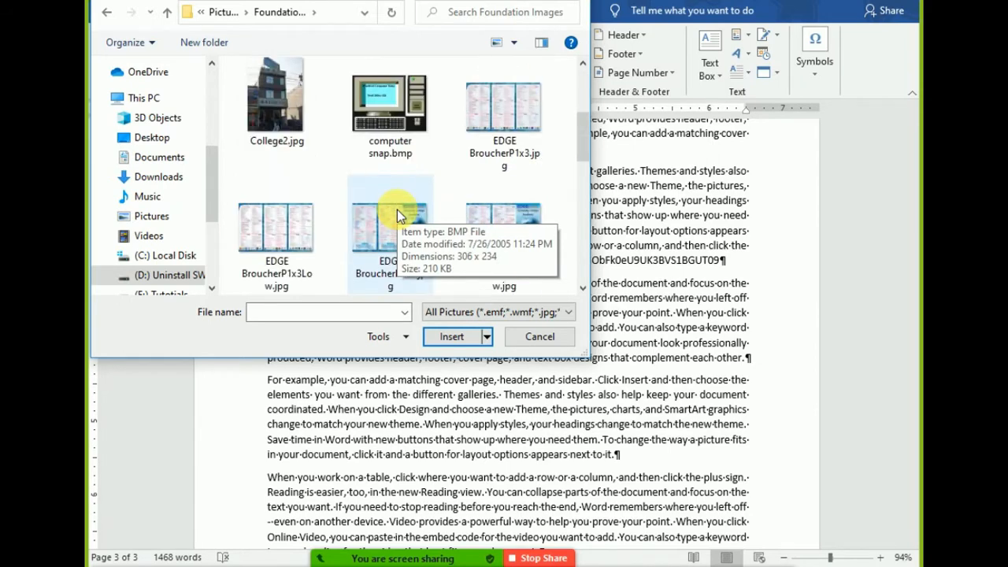
{"action": "scroll", "coordinate": [397, 210], "scroll_direction": "down", "scroll_amount": 2}
{"action": "scroll", "coordinate": [397, 209], "scroll_direction": "up", "scroll_amount": 3}
{"action": "scroll", "coordinate": [395, 201], "scroll_direction": "up", "scroll_amount": 1}
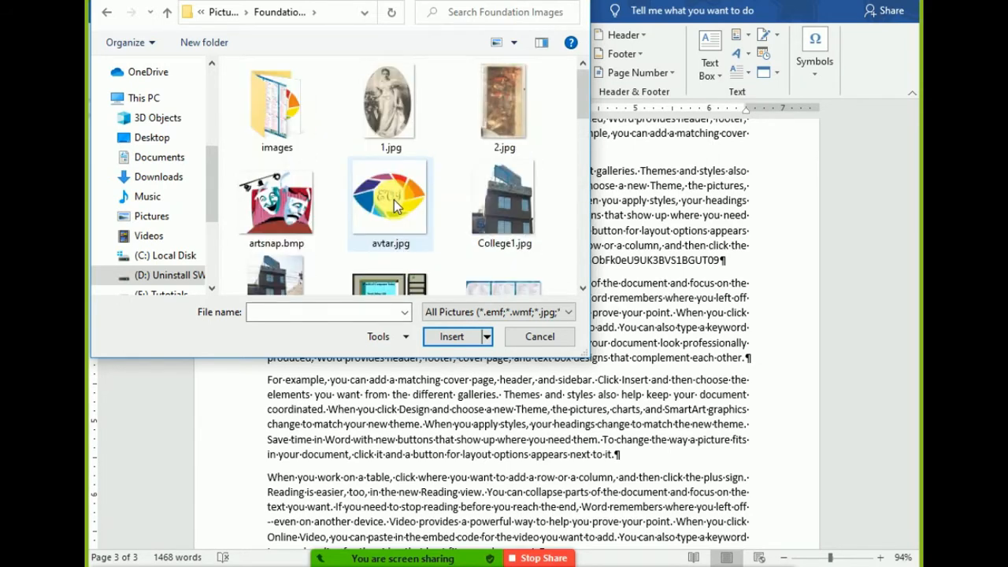
{"action": "double_click", "coordinate": [284, 132]}
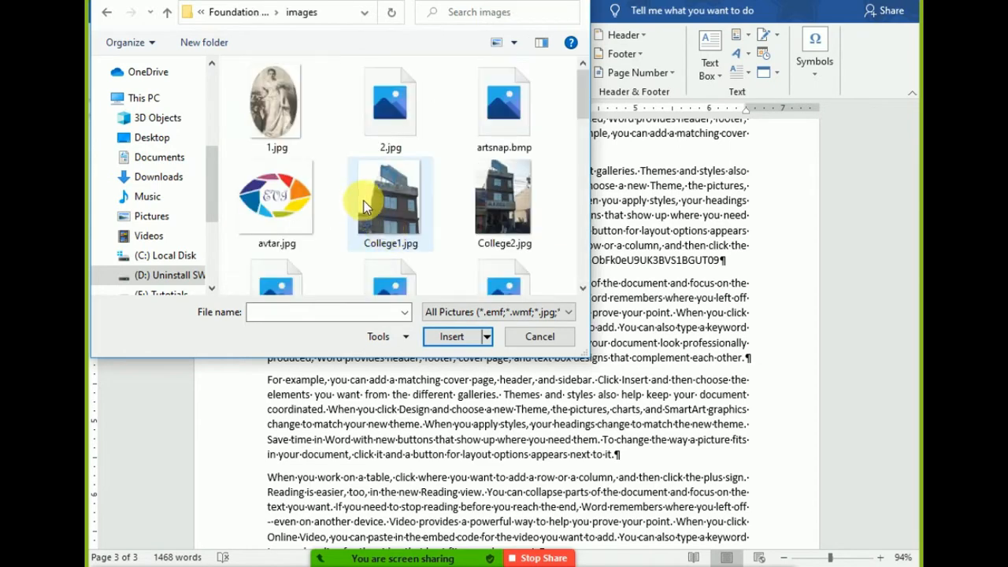
{"action": "scroll", "coordinate": [362, 198], "scroll_direction": "down", "scroll_amount": 2}
{"action": "scroll", "coordinate": [360, 197], "scroll_direction": "up", "scroll_amount": 1}
{"action": "scroll", "coordinate": [360, 197], "scroll_direction": "down", "scroll_amount": 3}
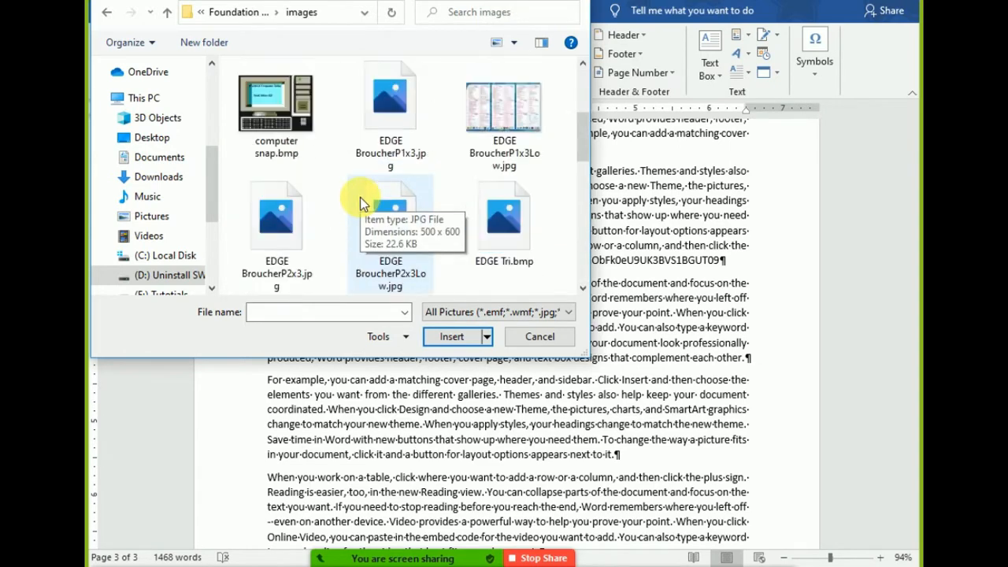
{"action": "scroll", "coordinate": [360, 197], "scroll_direction": "down", "scroll_amount": 1}
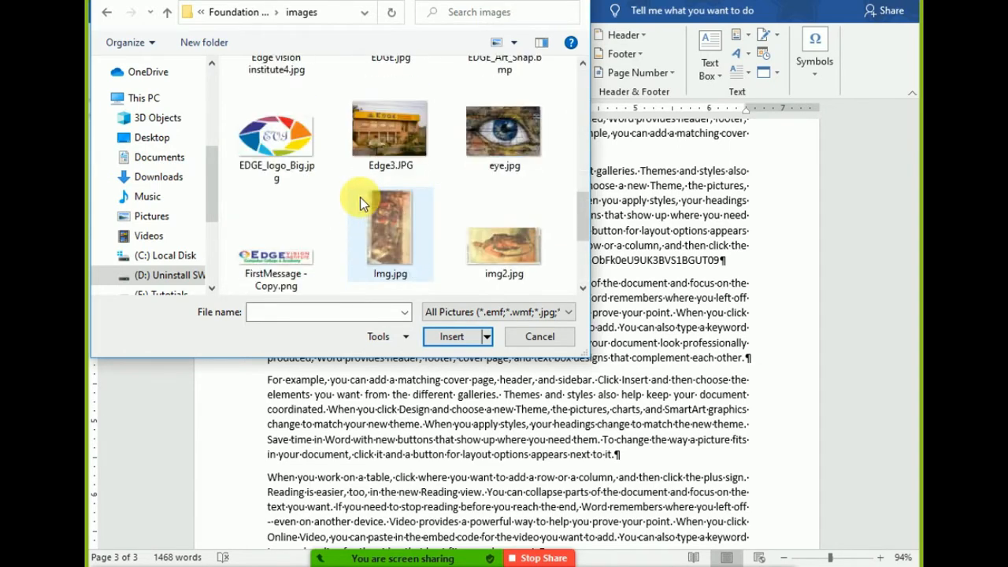
{"action": "scroll", "coordinate": [360, 196], "scroll_direction": "down", "scroll_amount": 1}
{"action": "left_click", "coordinate": [504, 142]}
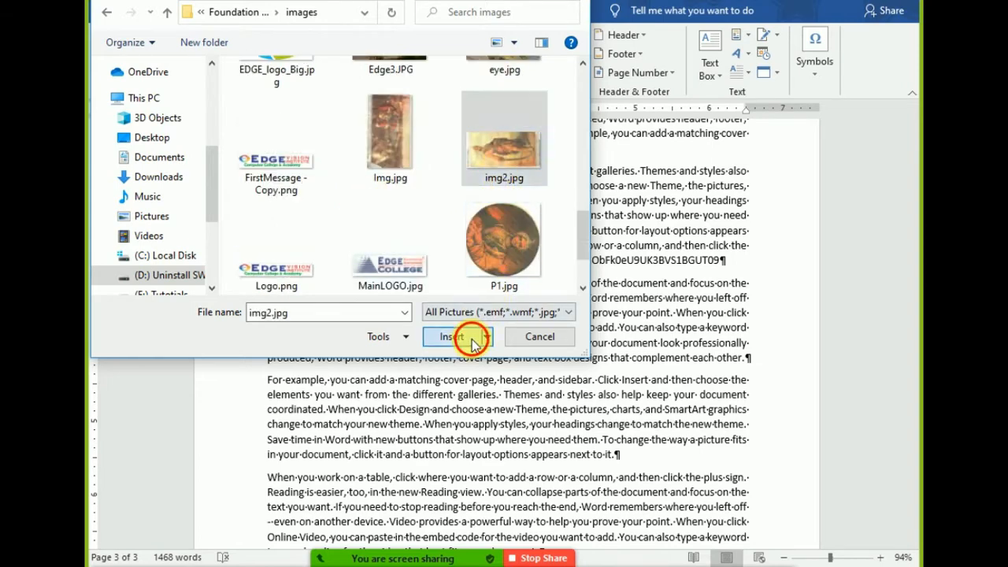
{"action": "left_click", "coordinate": [452, 336]}
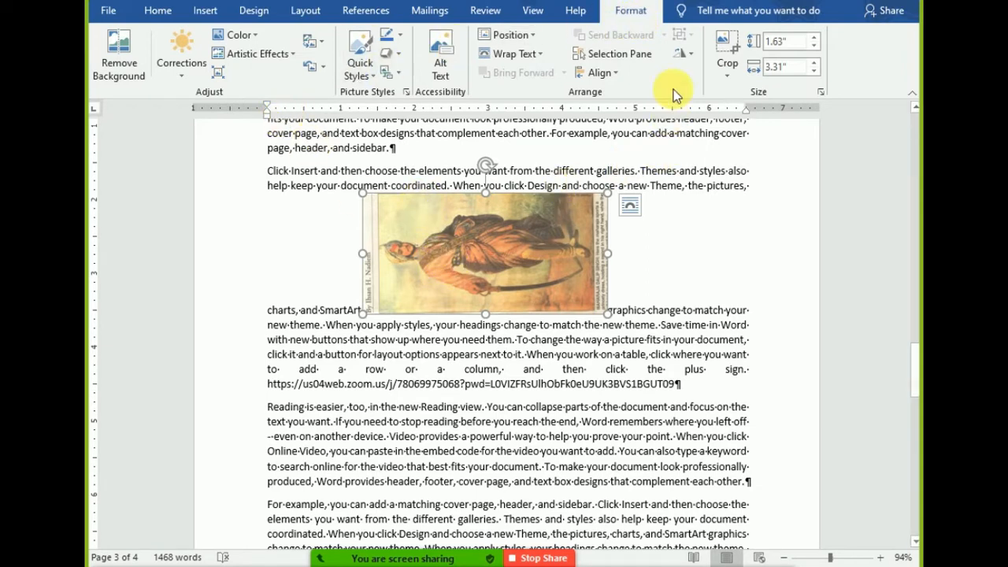
Step: Rotate the inserted picture right 90° and crop it to about 1.69 by 2.9 inches, cutting off the caption strips
{"action": "left_click", "coordinate": [687, 55]}
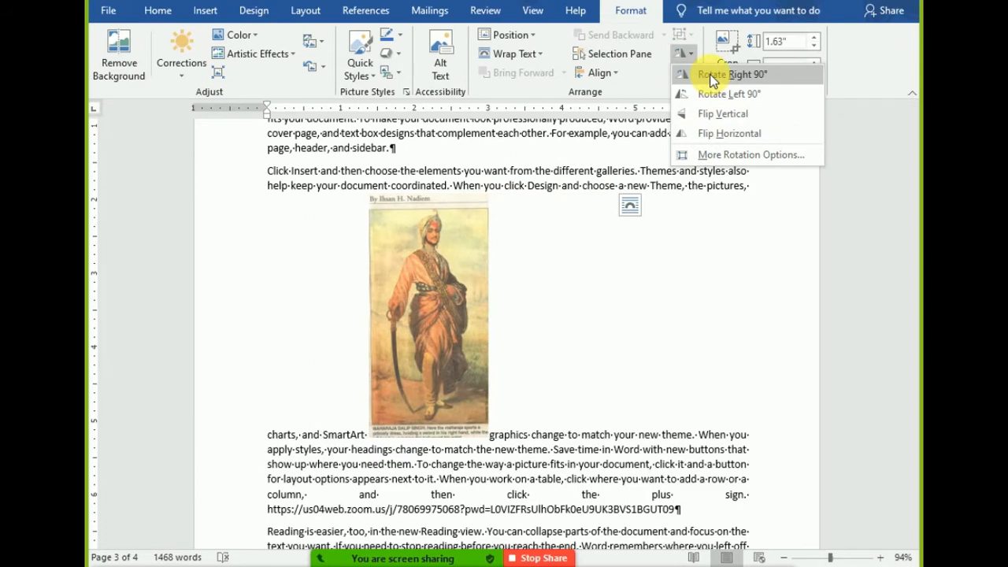
{"action": "left_click", "coordinate": [713, 76]}
{"action": "left_click", "coordinate": [724, 57]}
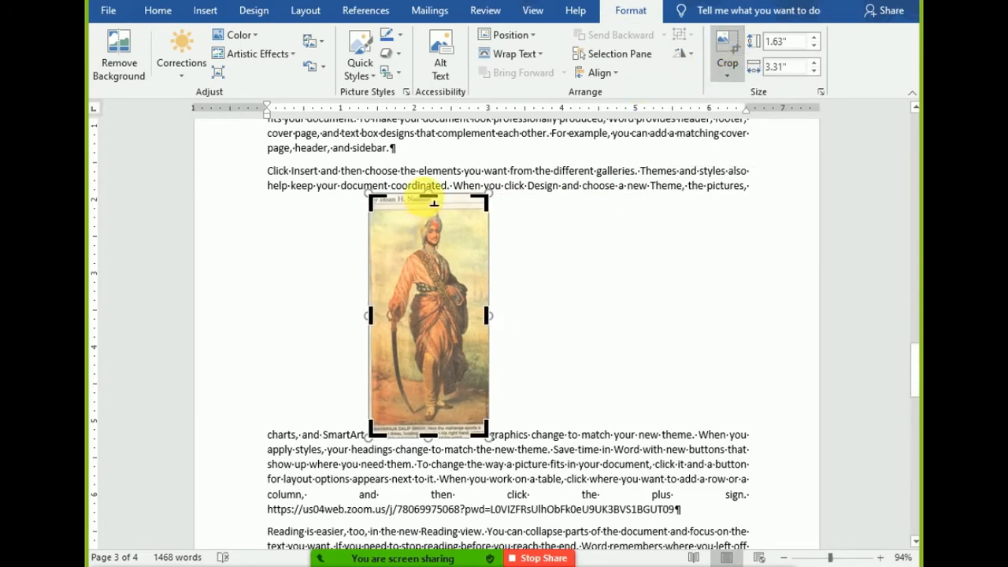
{"action": "left_click_drag", "start_coordinate": [434, 203], "coordinate": [436, 223]}
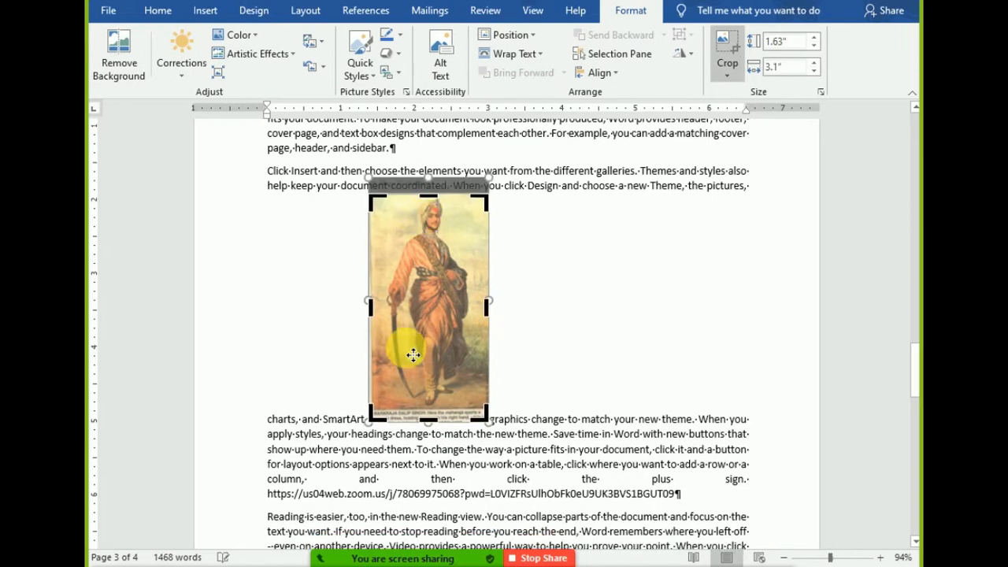
{"action": "left_click_drag", "start_coordinate": [428, 416], "coordinate": [429, 406]}
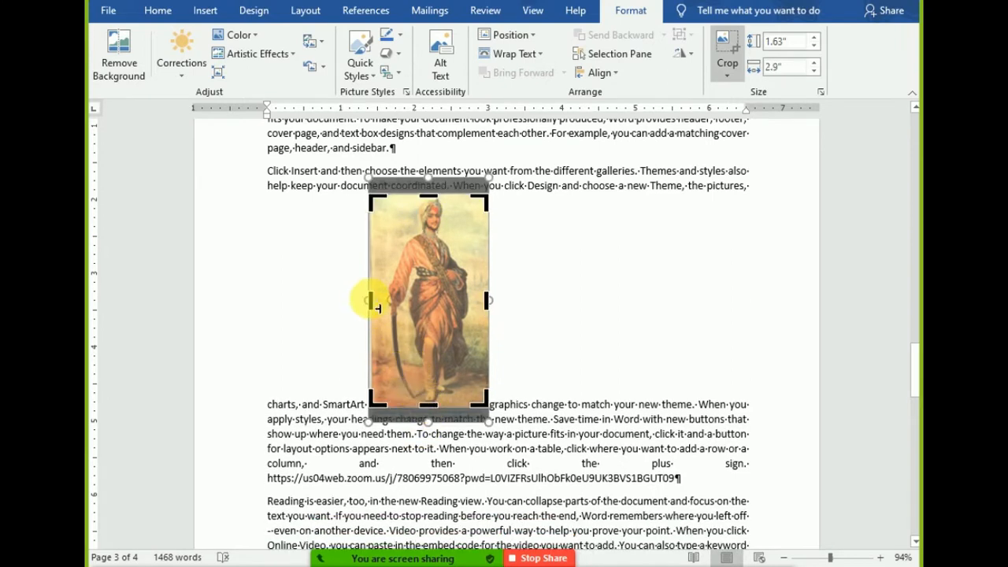
{"action": "left_click_drag", "start_coordinate": [372, 297], "coordinate": [395, 311]}
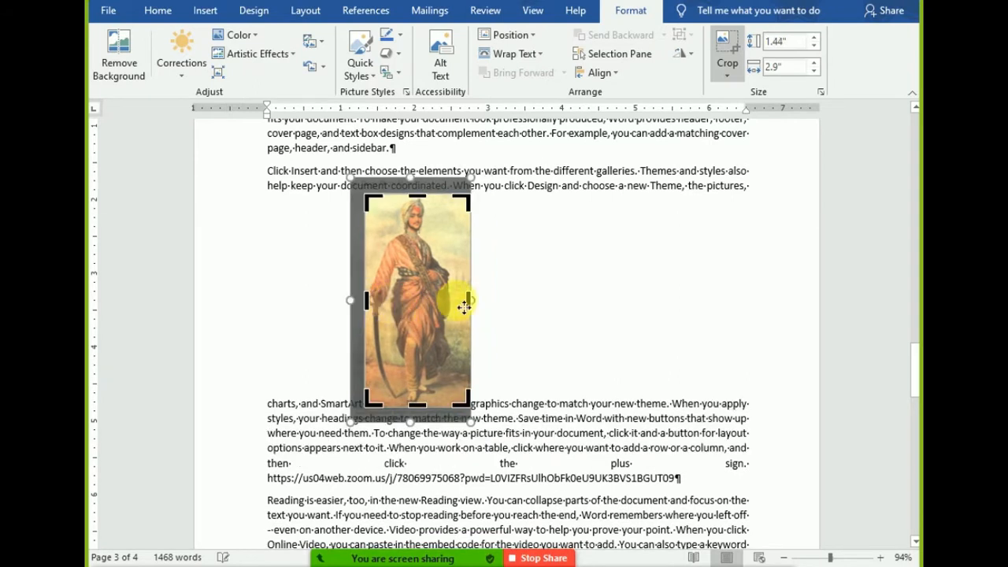
{"action": "left_click_drag", "start_coordinate": [477, 310], "coordinate": [501, 301]}
{"action": "left_click", "coordinate": [527, 316]}
{"action": "left_click", "coordinate": [449, 298]}
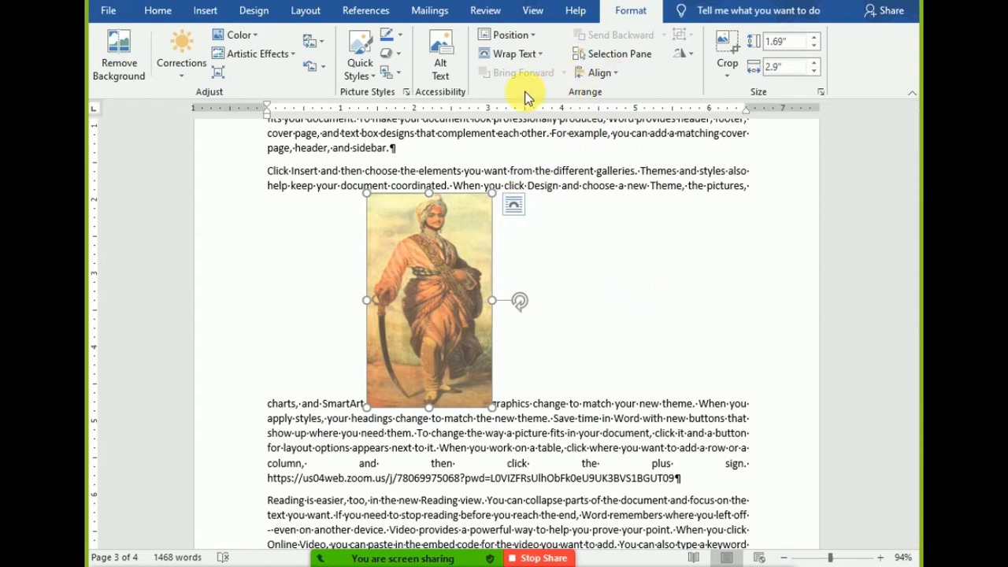
Step: Set the picture's text wrapping to Square and move it toward the right side of the paragraph
{"action": "left_click", "coordinate": [519, 55]}
{"action": "left_click", "coordinate": [532, 97]}
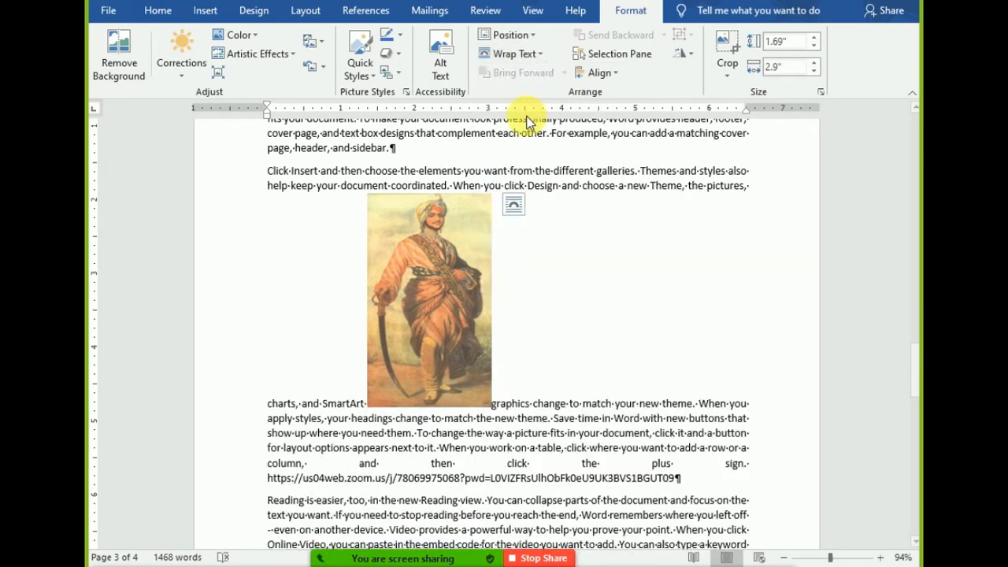
{"action": "left_click_drag", "start_coordinate": [452, 309], "coordinate": [664, 306]}
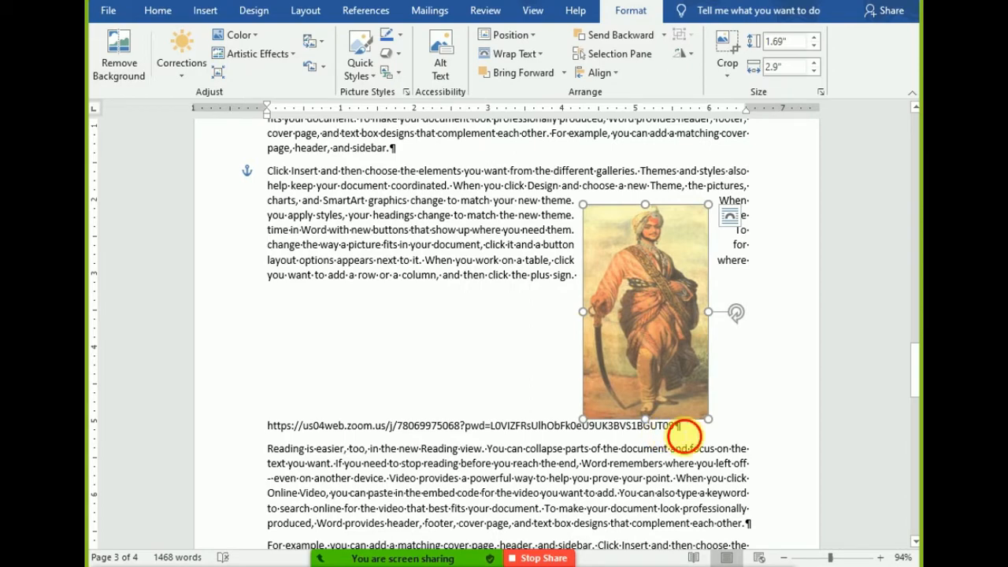
Step: Delete the Zoom meeting link below the paragraph and align the picture with the right page margin
{"action": "left_click_drag", "start_coordinate": [682, 432], "coordinate": [275, 425]}
{"action": "key", "text": "Delete"}
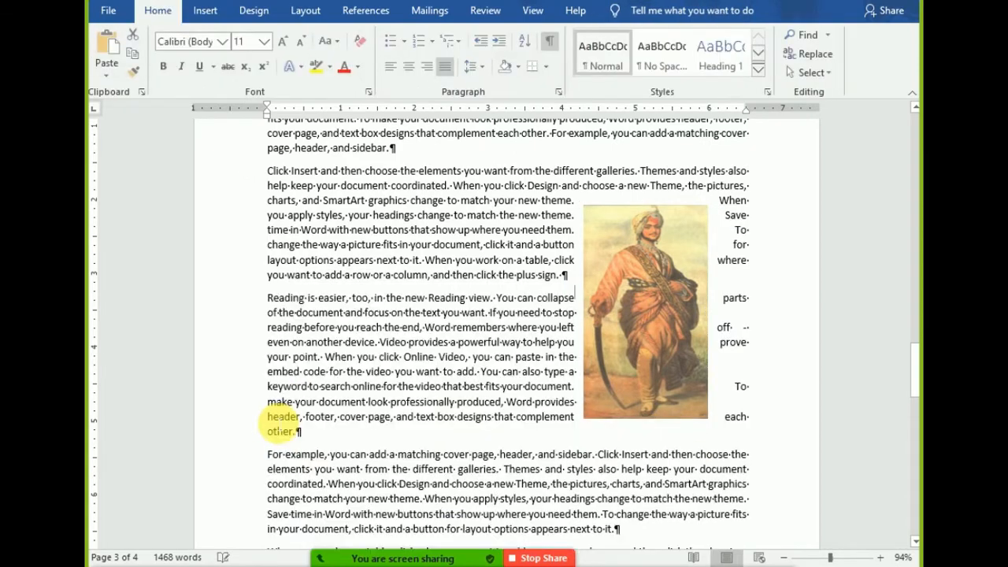
{"action": "left_click_drag", "start_coordinate": [666, 309], "coordinate": [705, 292]}
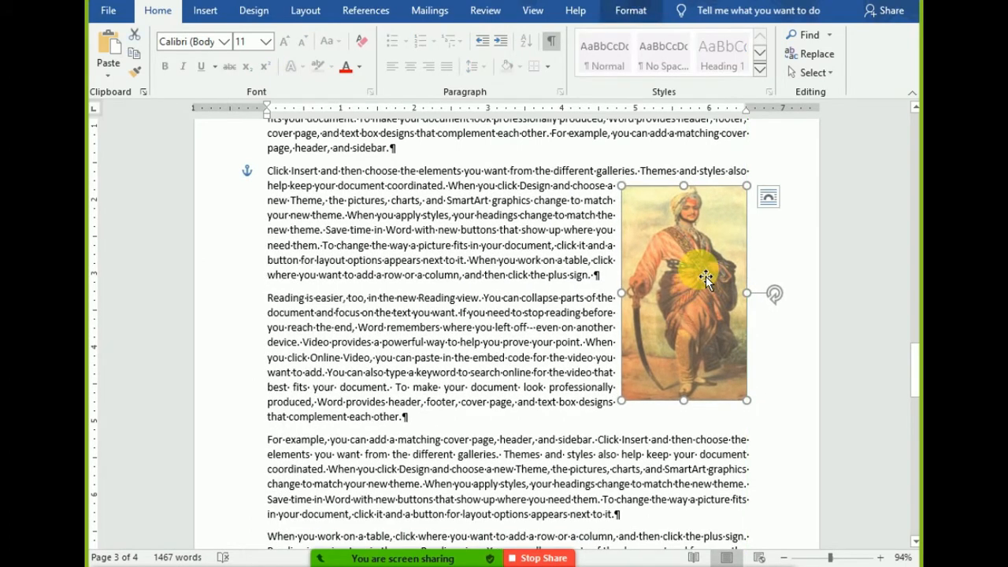
Step: Try to remove the picture's background, marking the area between the sword and the robe and the area at the feet for removal
{"action": "double_click", "coordinate": [706, 276]}
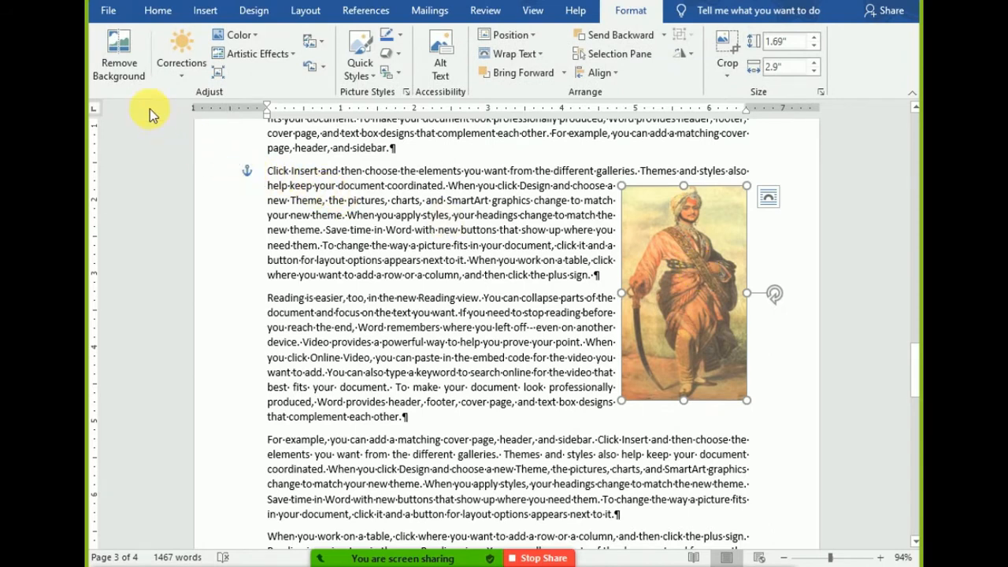
{"action": "left_click", "coordinate": [132, 78]}
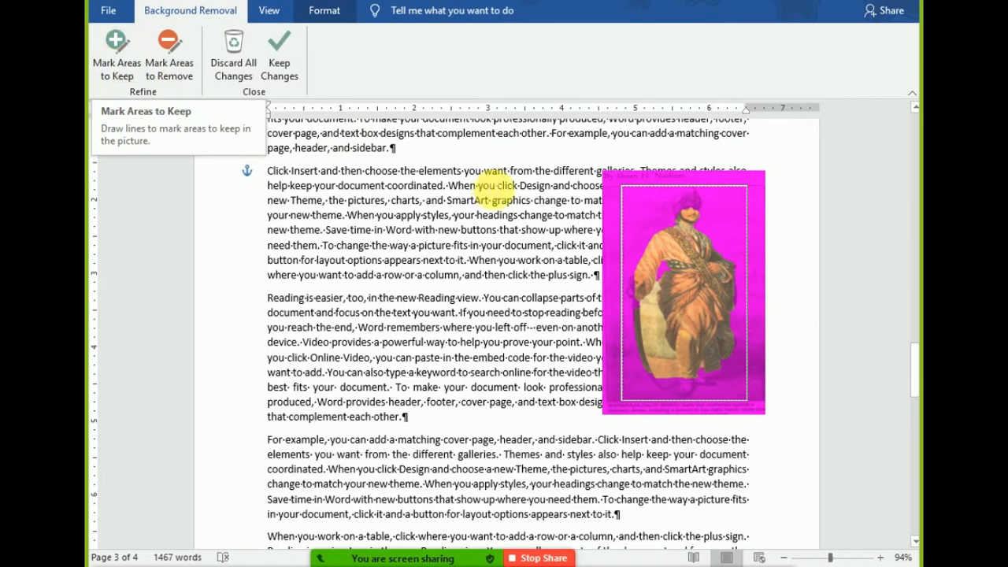
{"action": "left_click", "coordinate": [168, 57]}
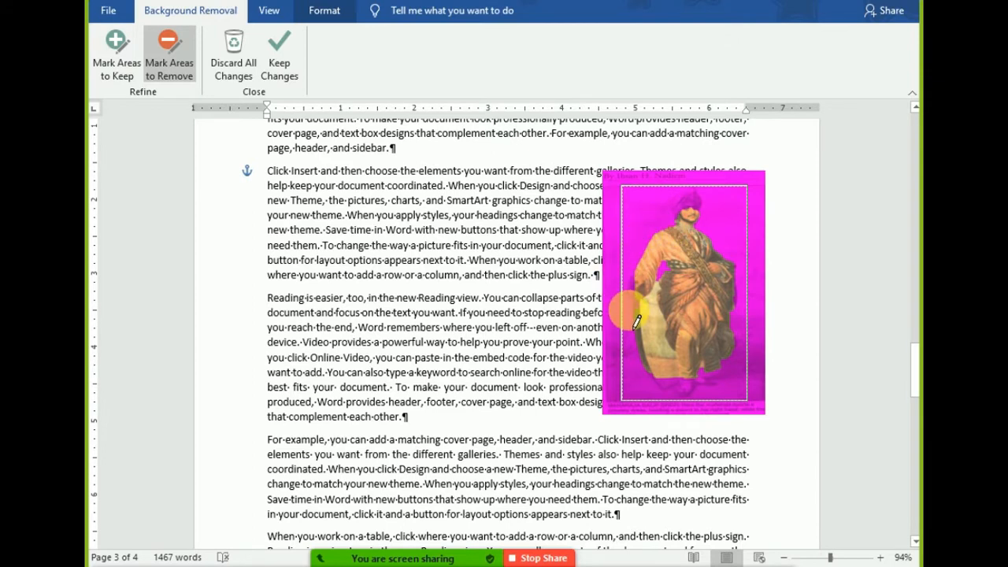
{"action": "left_click", "coordinate": [640, 302]}
{"action": "left_click_drag", "start_coordinate": [666, 312], "coordinate": [669, 325]}
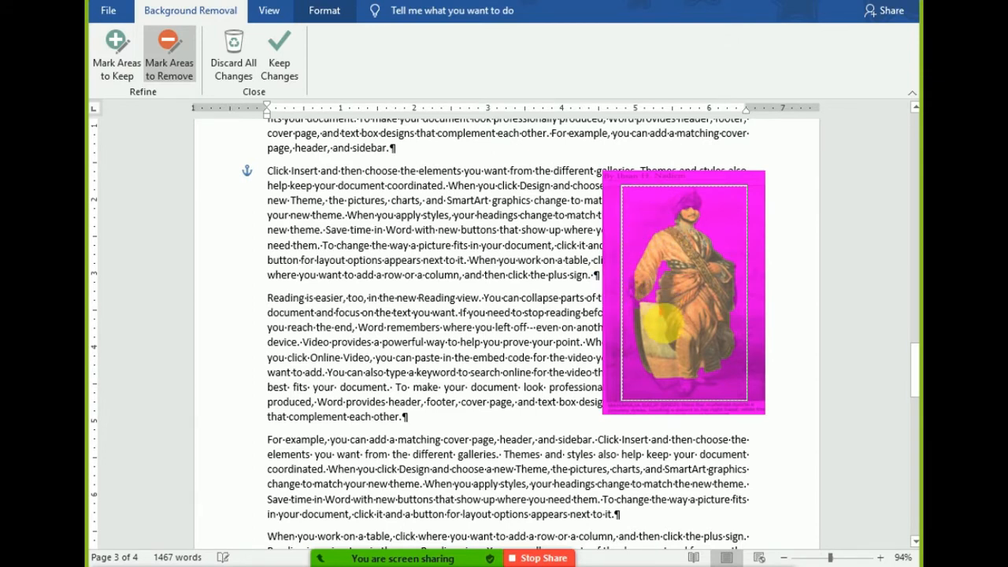
{"action": "left_click", "coordinate": [685, 384]}
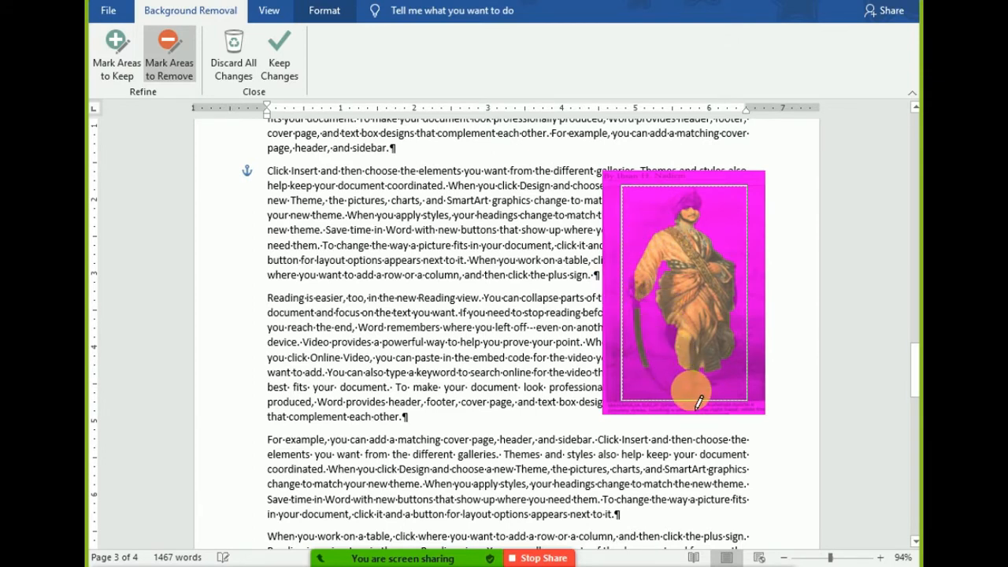
{"action": "left_click", "coordinate": [788, 325]}
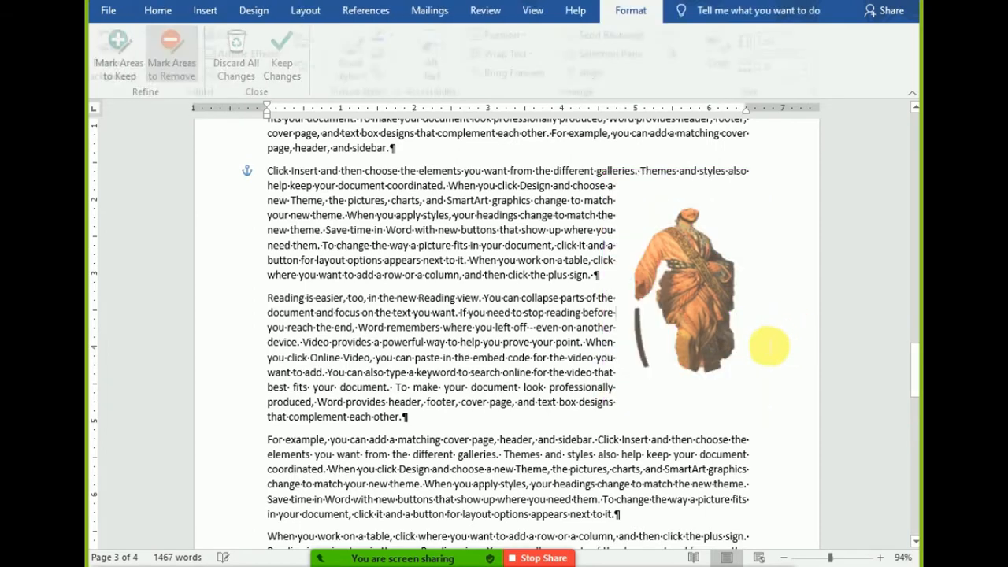
Step: Undo the areas marked for removal and discard all background removal changes to the picture
{"action": "left_click", "coordinate": [736, 295]}
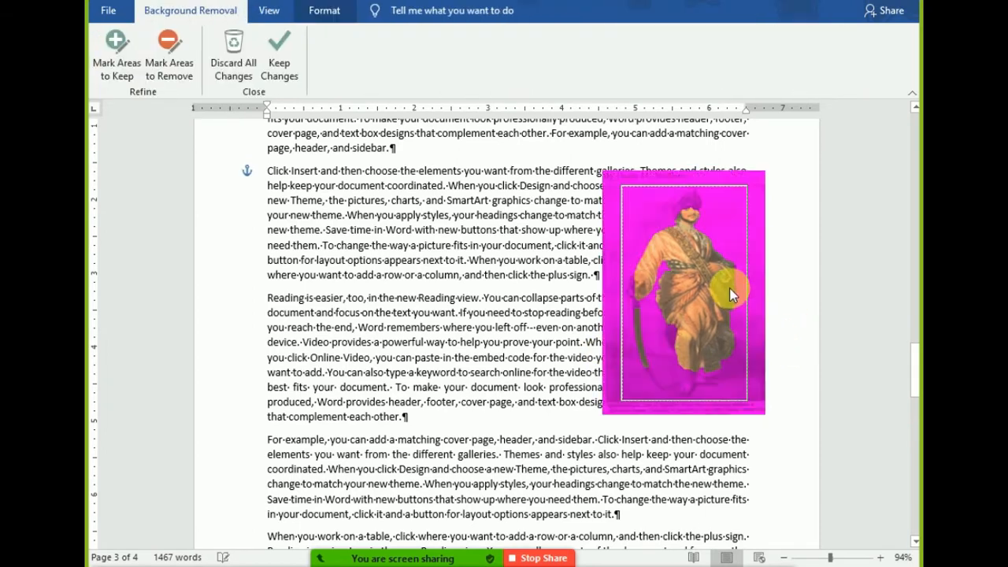
{"action": "left_click", "coordinate": [409, 217]}
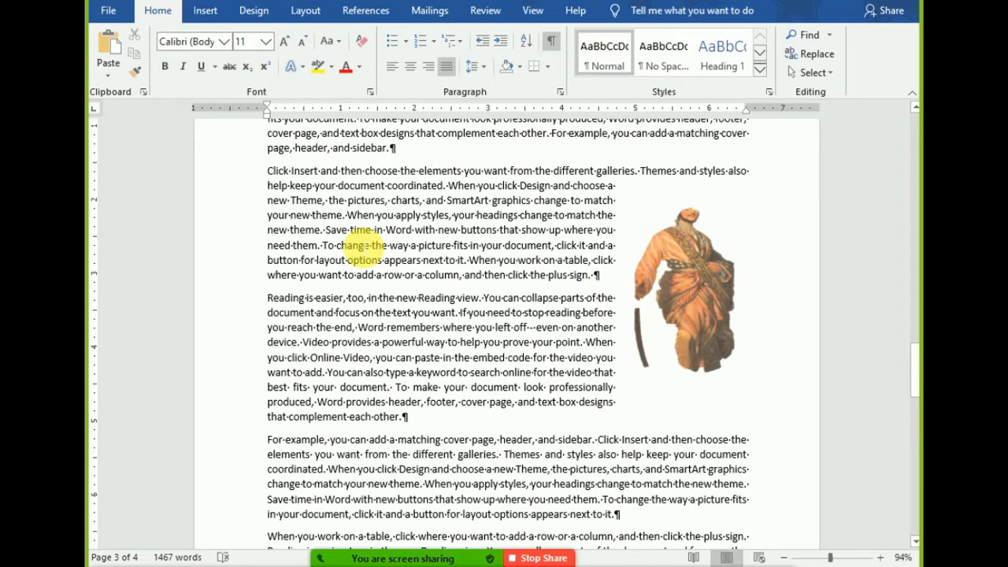
{"action": "key", "text": "ctrl+z"}
{"action": "left_click", "coordinate": [441, 268]}
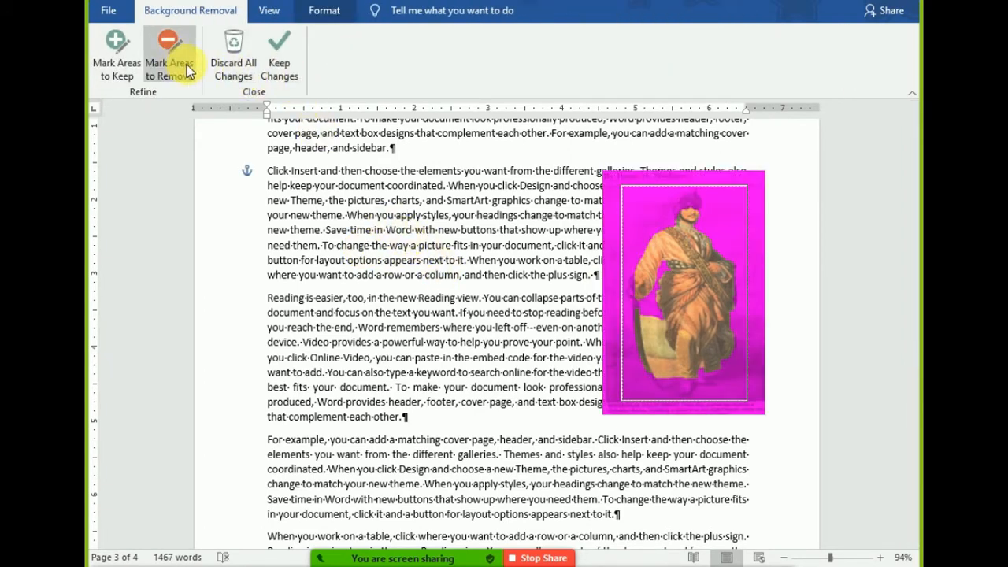
{"action": "left_click", "coordinate": [227, 71]}
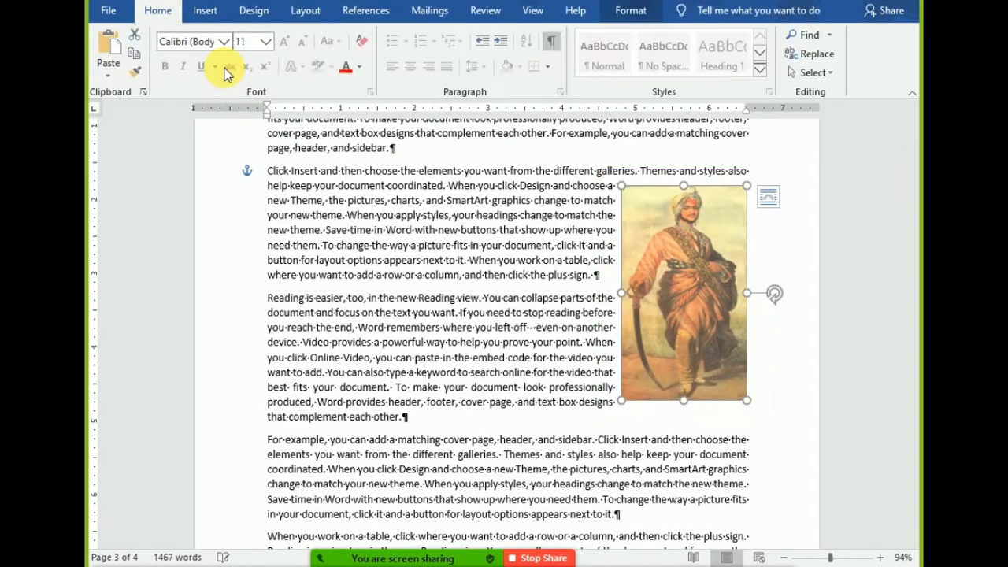
Step: Insert the picture face.jpeg from the Desktop between "your new" and "theme" in the paragraph beside the painting
{"action": "left_click", "coordinate": [311, 217]}
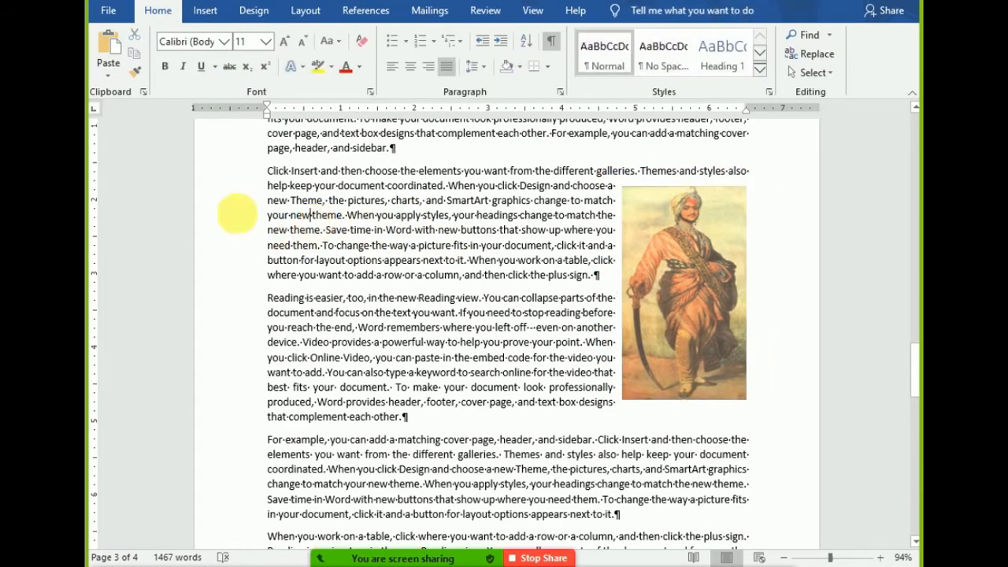
{"action": "left_click", "coordinate": [204, 12]}
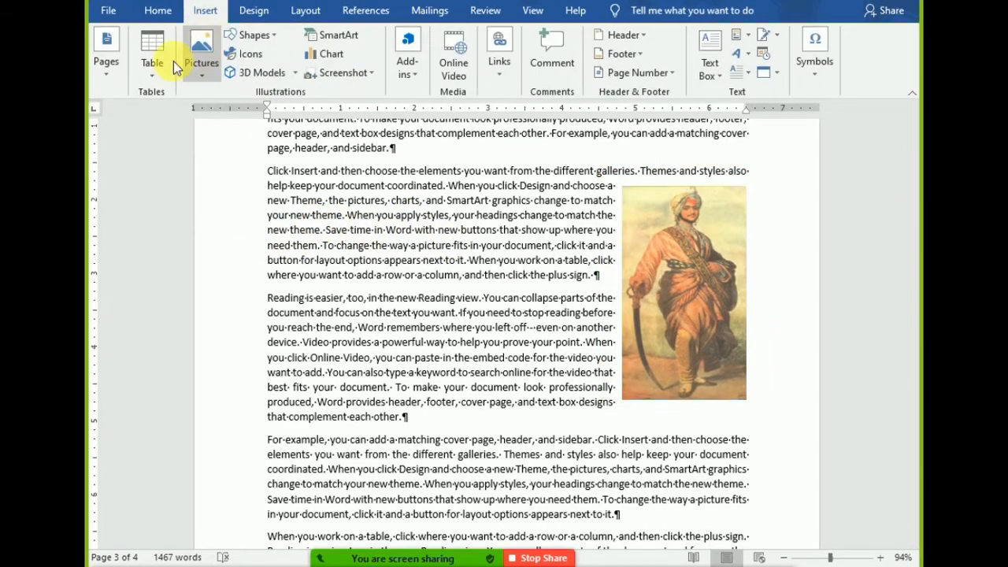
{"action": "left_click", "coordinate": [198, 65]}
{"action": "left_click", "coordinate": [225, 115]}
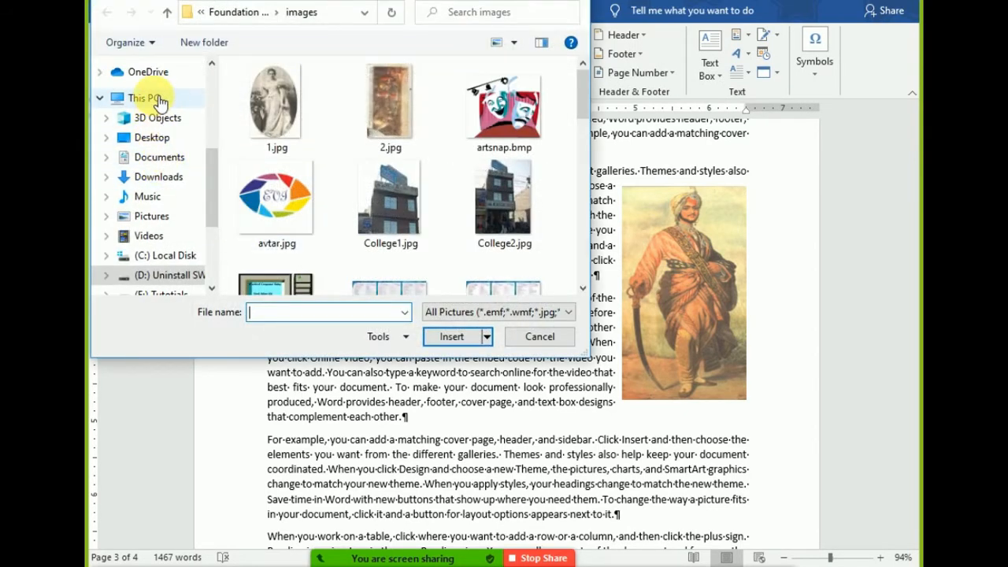
{"action": "left_click", "coordinate": [183, 138]}
{"action": "left_click", "coordinate": [268, 158]}
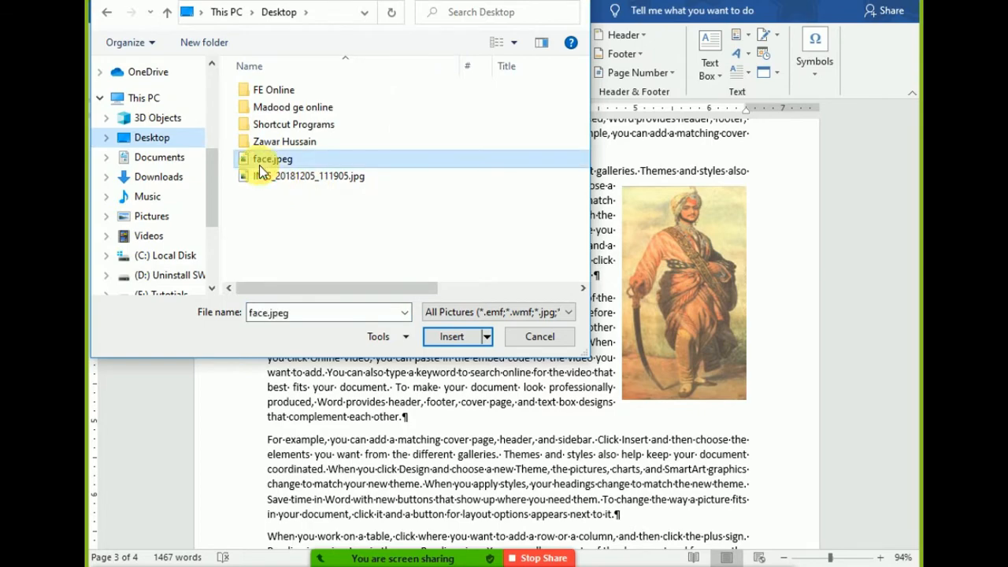
{"action": "left_click", "coordinate": [451, 336]}
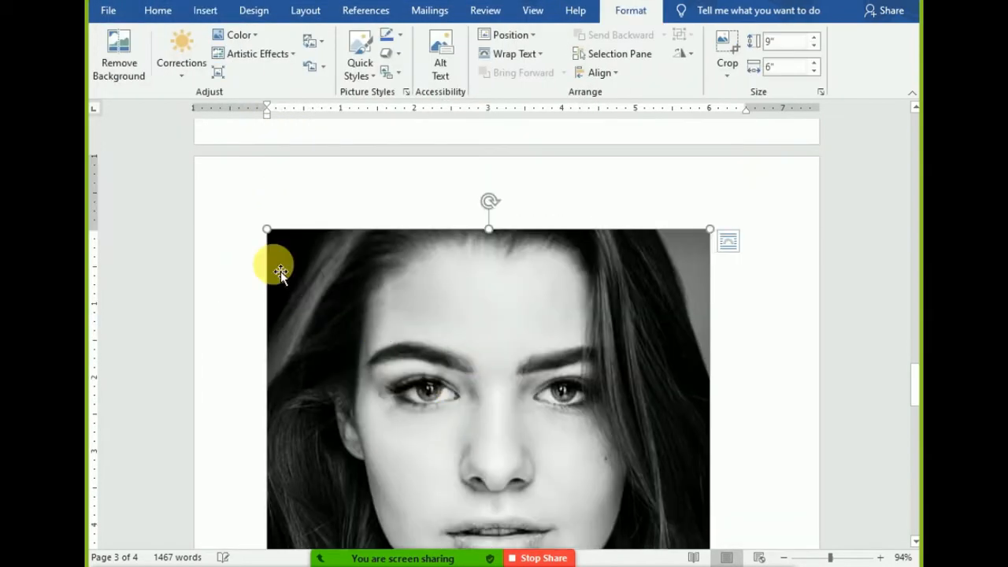
Step: Resize the inserted face picture to about 2.75" high and 2.31" wide
{"action": "left_click_drag", "start_coordinate": [270, 234], "coordinate": [498, 479]}
{"action": "scroll", "coordinate": [511, 331], "scroll_direction": "up", "scroll_amount": 3}
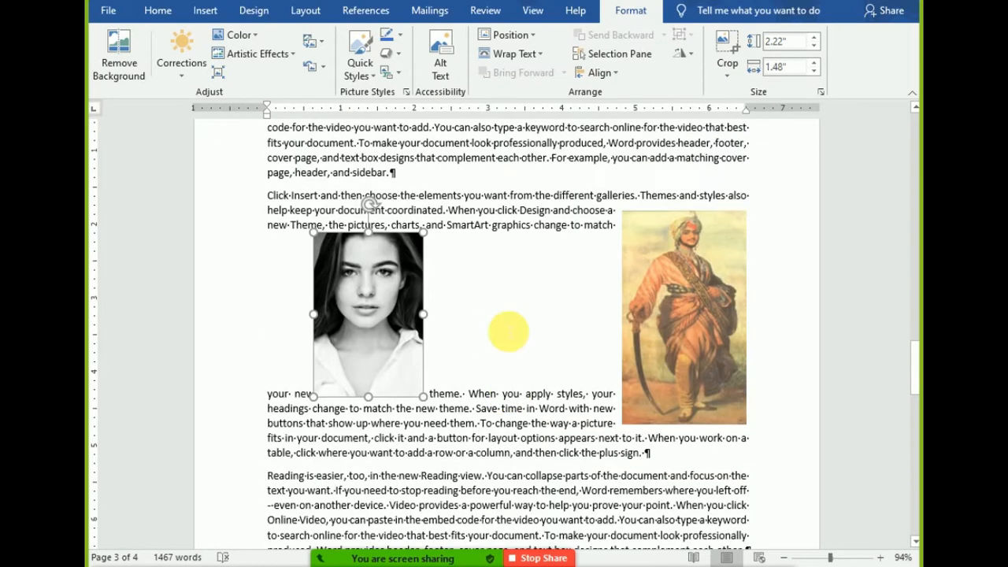
{"action": "scroll", "coordinate": [504, 330], "scroll_direction": "down", "scroll_amount": 1}
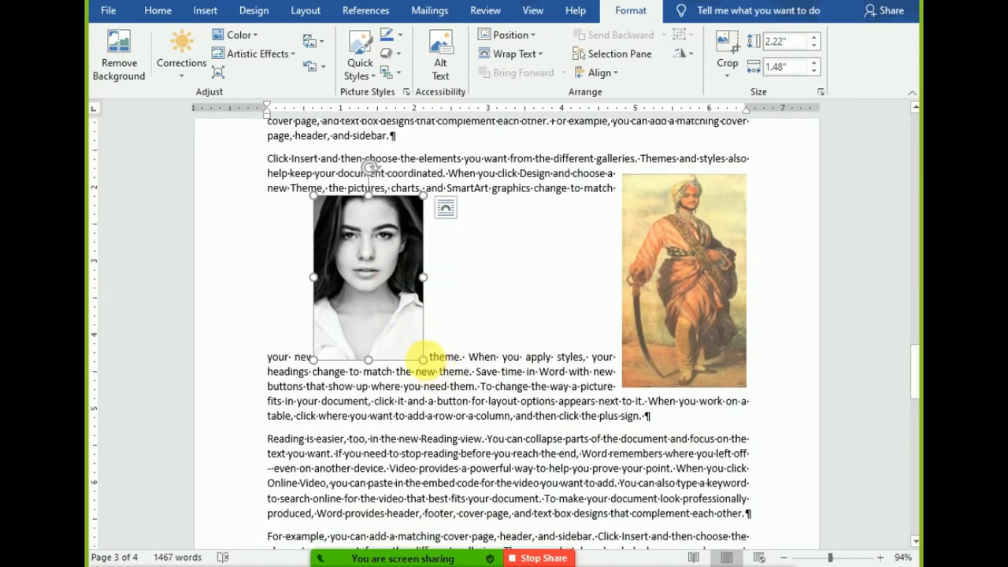
{"action": "left_click_drag", "start_coordinate": [423, 358], "coordinate": [466, 426]}
{"action": "left_click_drag", "start_coordinate": [479, 312], "coordinate": [511, 312]}
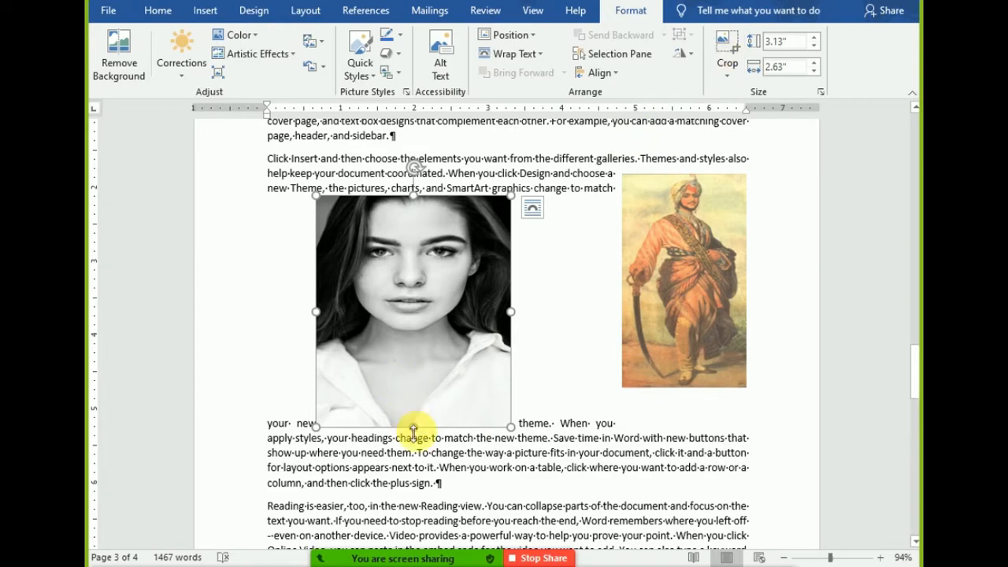
{"action": "left_click_drag", "start_coordinate": [511, 428], "coordinate": [484, 400]}
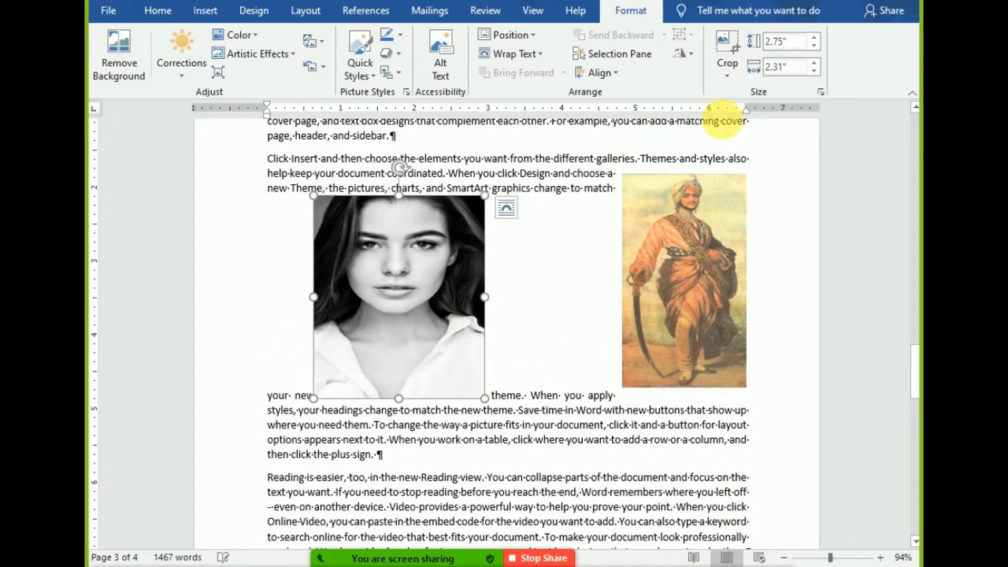
Step: Crop the lower edge of the face picture to a height of about 2.26"
{"action": "left_click", "coordinate": [727, 47]}
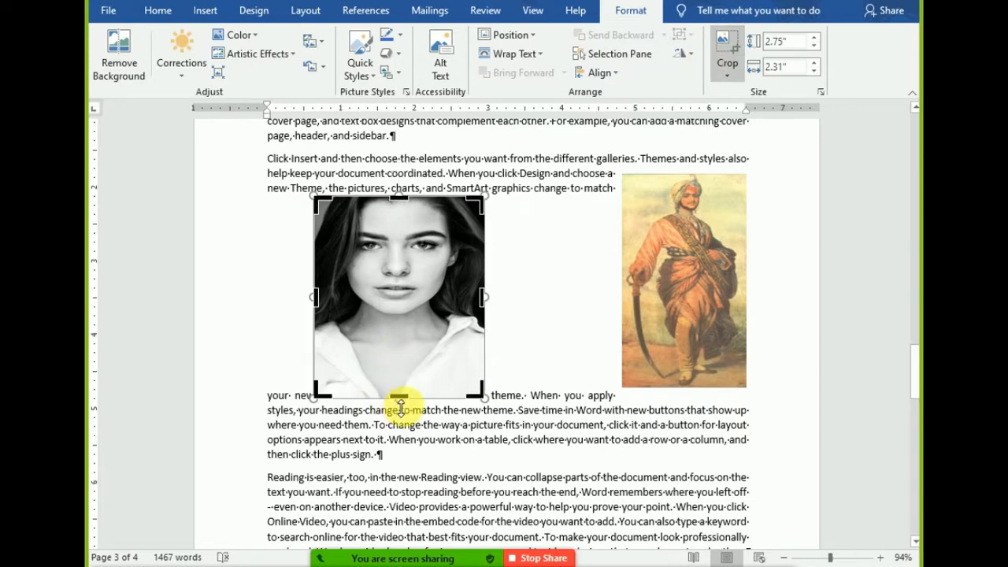
{"action": "left_click_drag", "start_coordinate": [400, 407], "coordinate": [397, 360]}
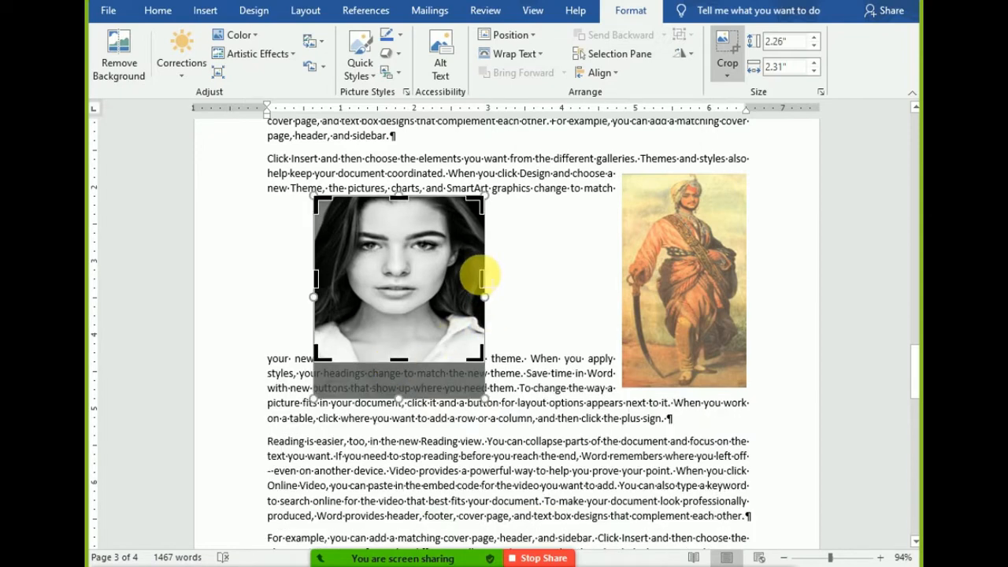
{"action": "left_click_drag", "start_coordinate": [481, 276], "coordinate": [484, 275]}
{"action": "left_click", "coordinate": [539, 360]}
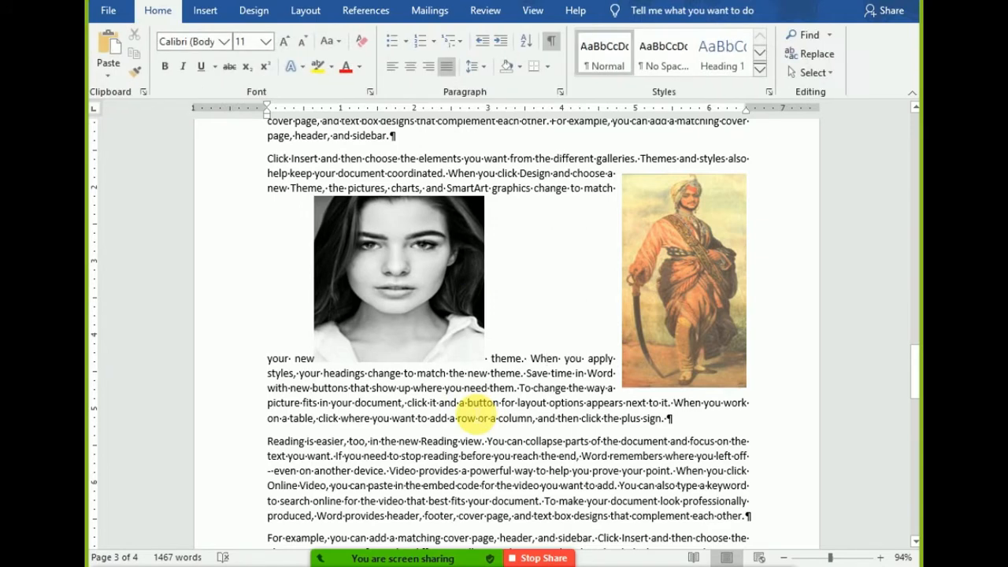
Step: Try to remove the face picture's background, marking the forehead and lower chest areas to keep, and discard all background removal changes
{"action": "left_click", "coordinate": [436, 306]}
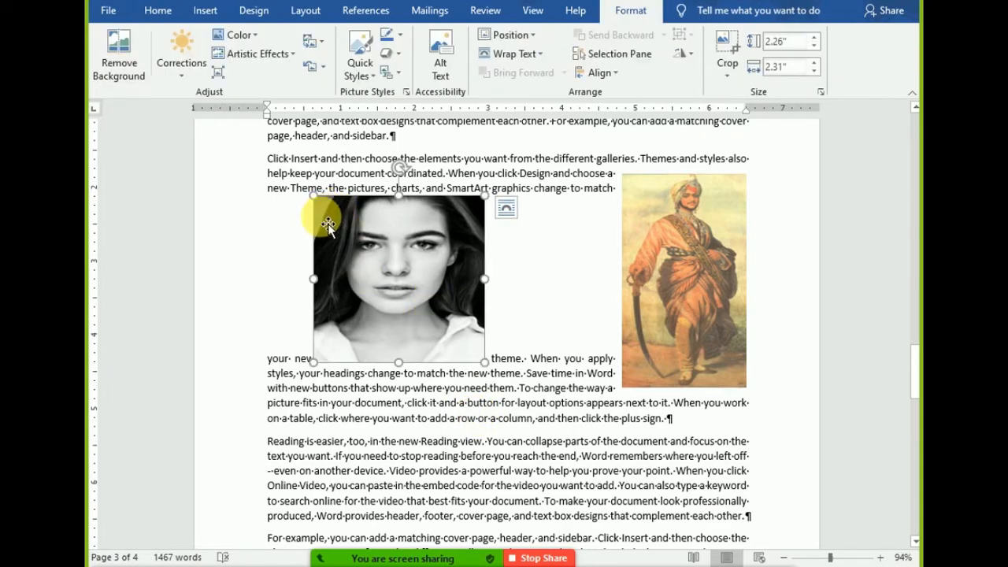
{"action": "left_click", "coordinate": [140, 61]}
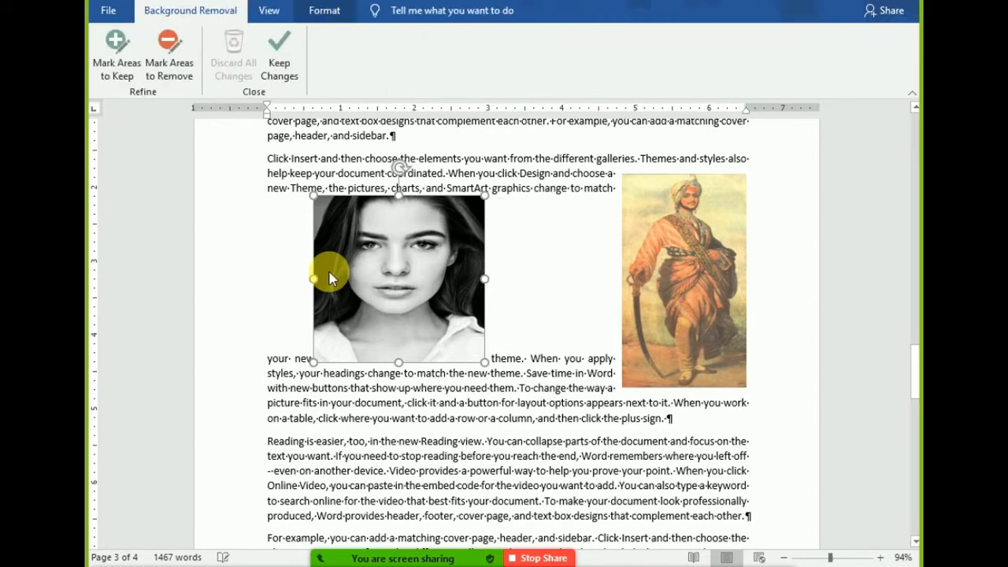
{"action": "left_click", "coordinate": [123, 59]}
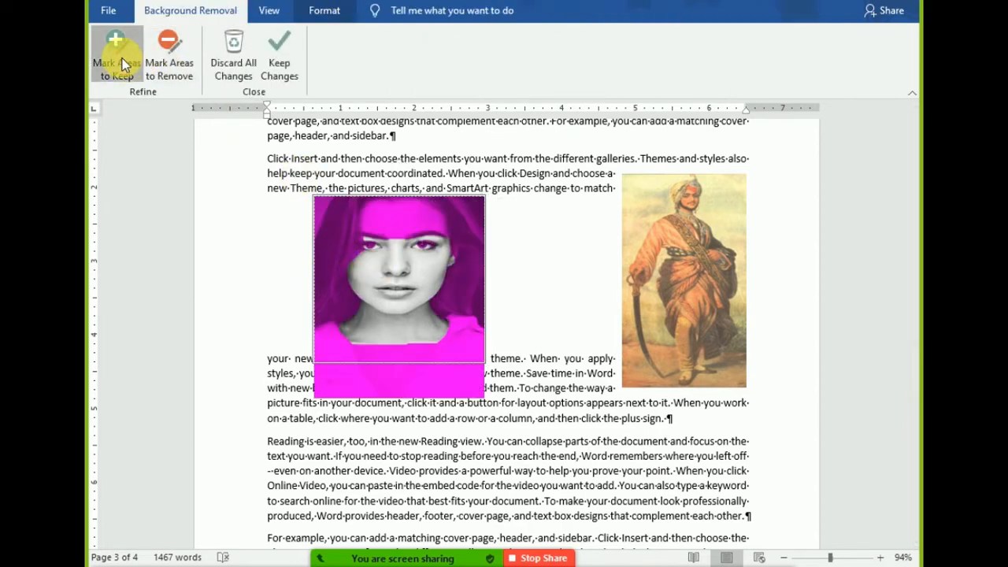
{"action": "left_click_drag", "start_coordinate": [341, 214], "coordinate": [337, 230]}
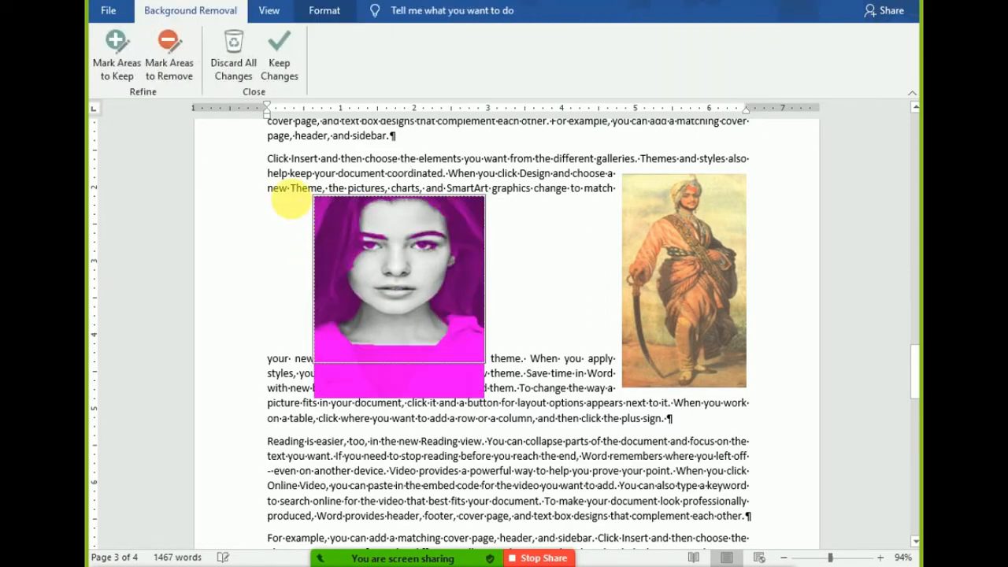
{"action": "left_click", "coordinate": [142, 71]}
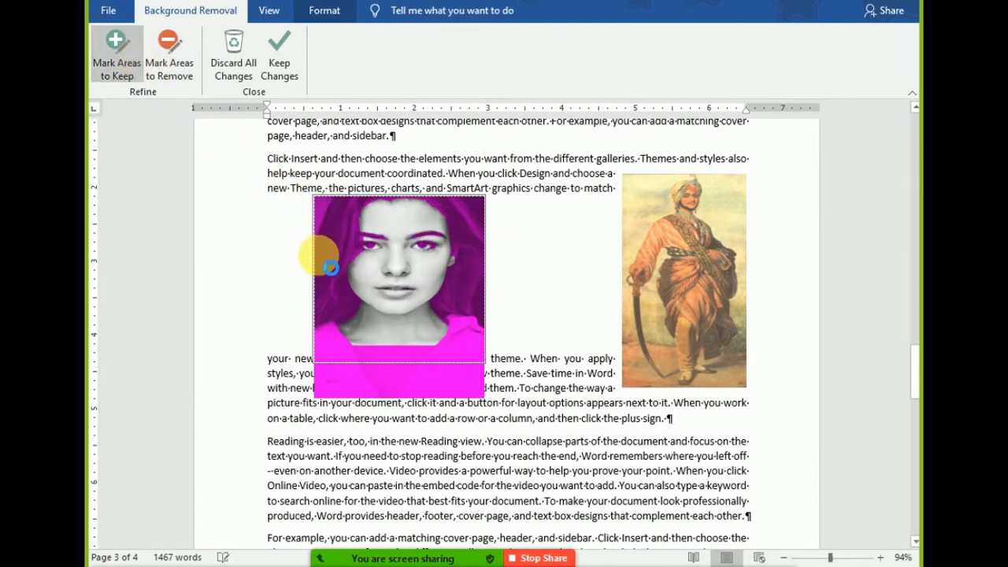
{"action": "left_click_drag", "start_coordinate": [324, 367], "coordinate": [472, 371]}
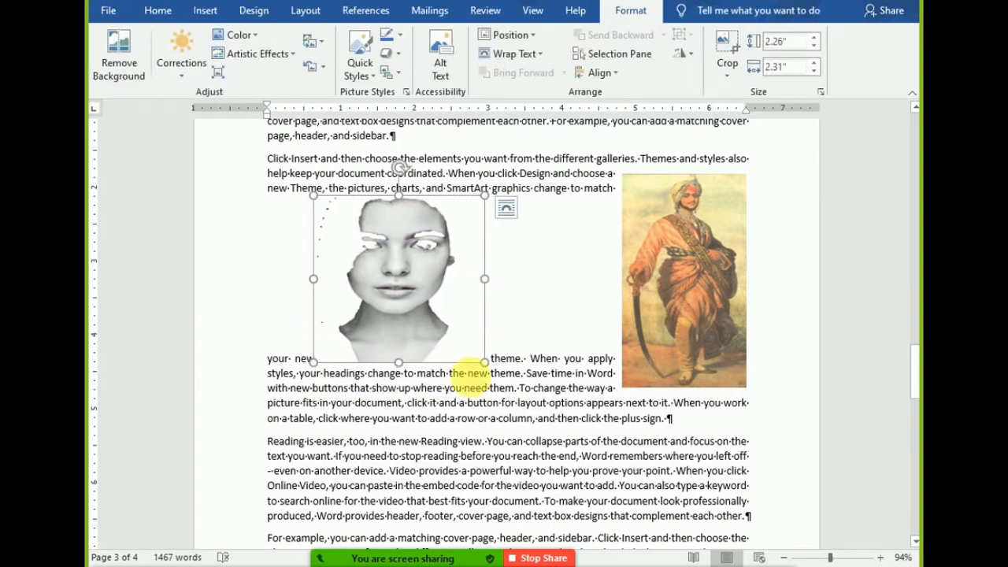
{"action": "left_click", "coordinate": [567, 359]}
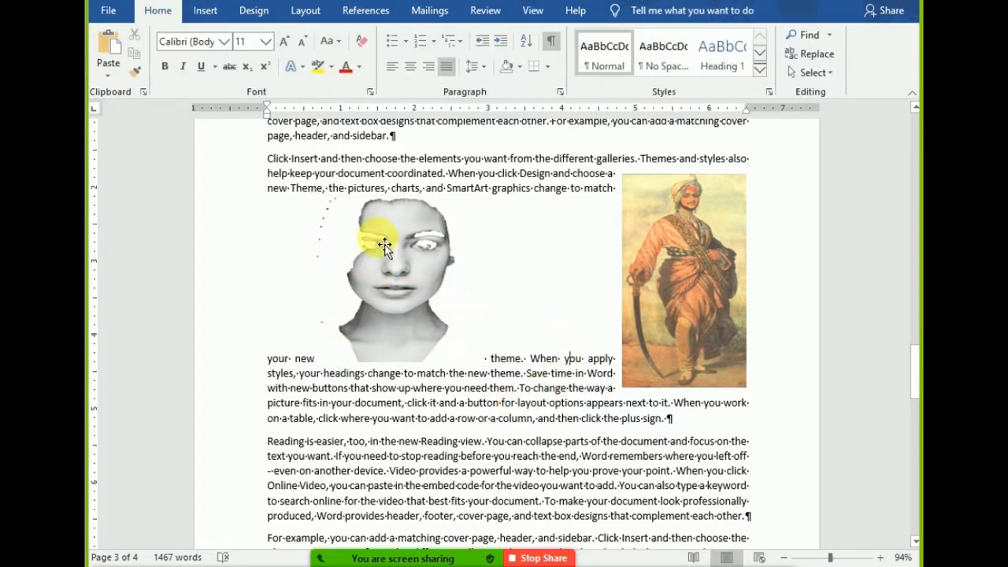
{"action": "left_click", "coordinate": [371, 310]}
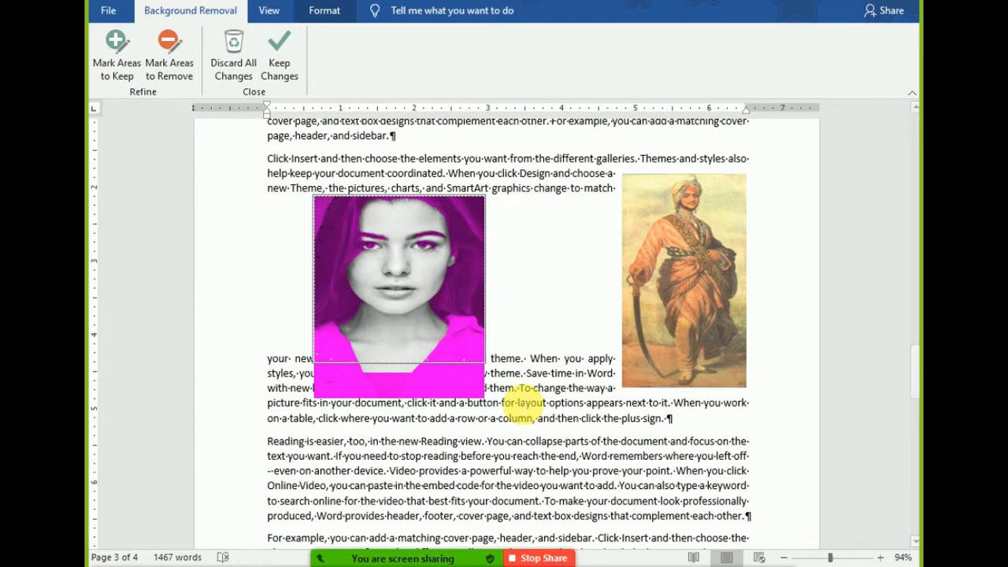
{"action": "left_click", "coordinate": [238, 66]}
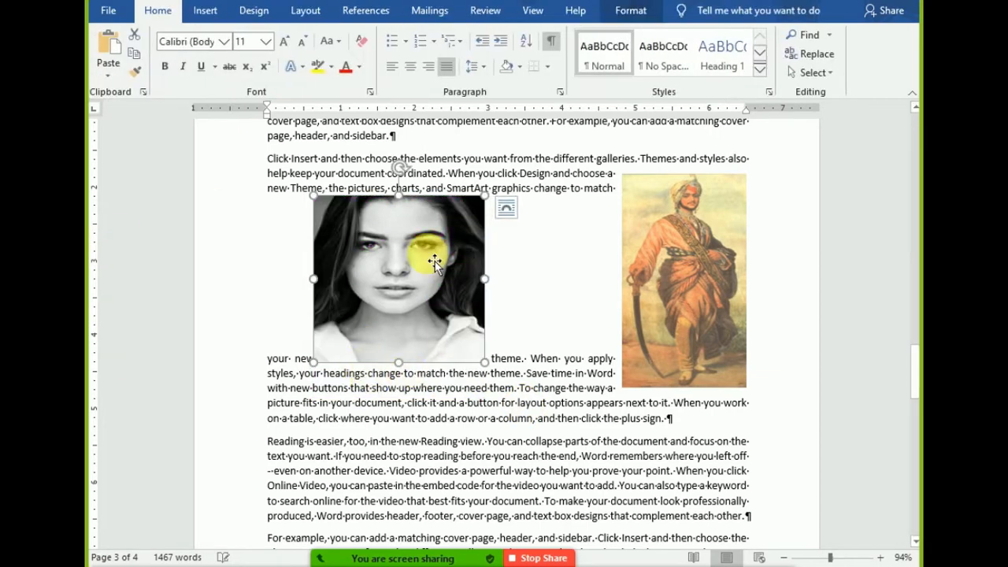
Step: Move the painting left, away from the page margin, and move the face picture down into the "Reading is easier" paragraph
{"action": "left_click_drag", "start_coordinate": [645, 302], "coordinate": [559, 283]}
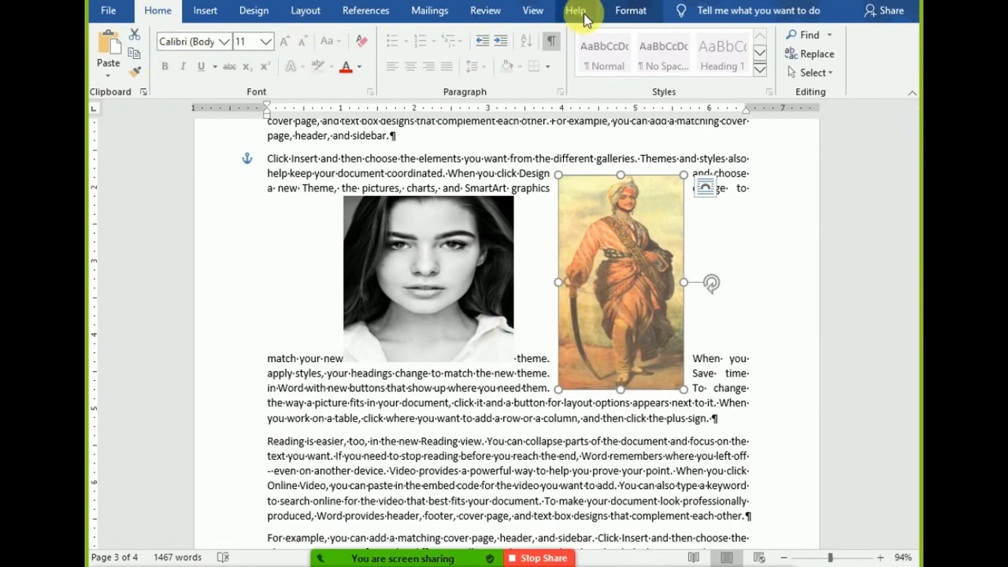
{"action": "left_click", "coordinate": [623, 10]}
{"action": "left_click", "coordinate": [182, 82]}
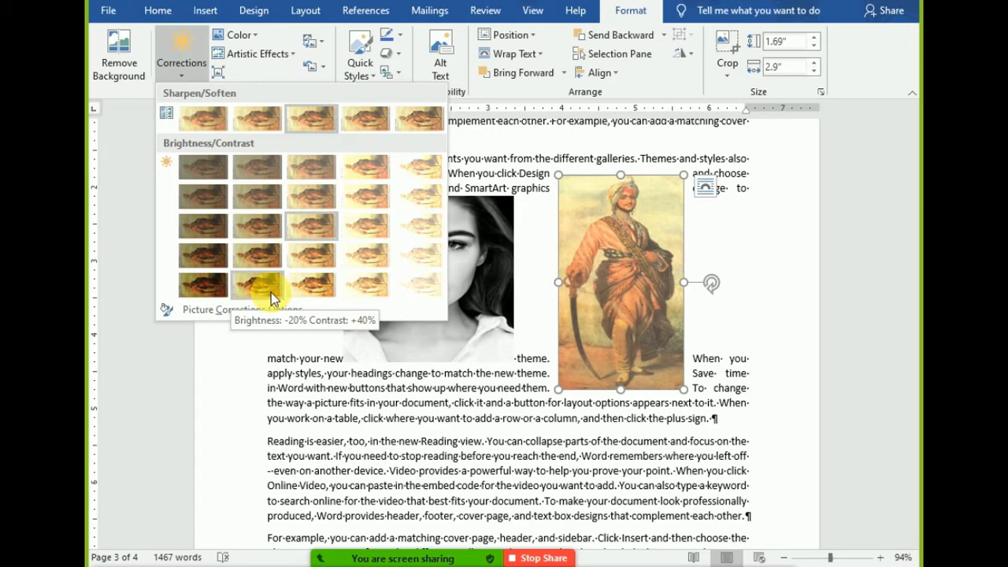
{"action": "left_click", "coordinate": [244, 35]}
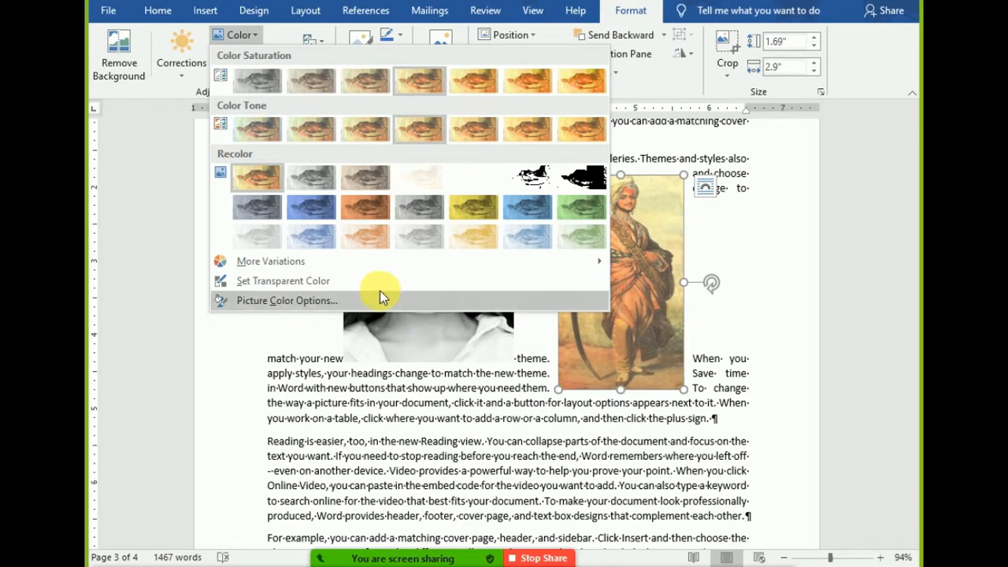
{"action": "left_click", "coordinate": [458, 363]}
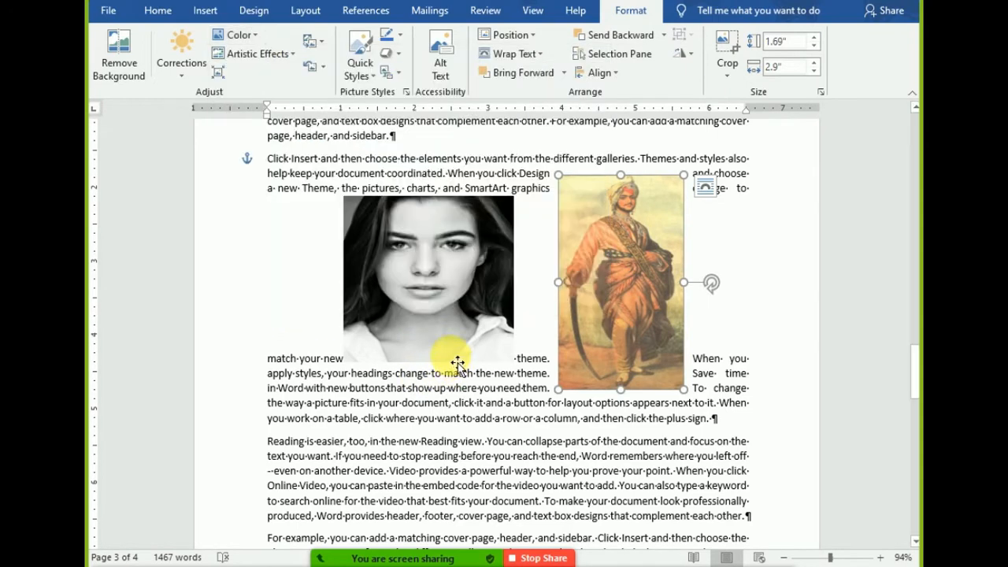
{"action": "left_click_drag", "start_coordinate": [439, 271], "coordinate": [665, 474]}
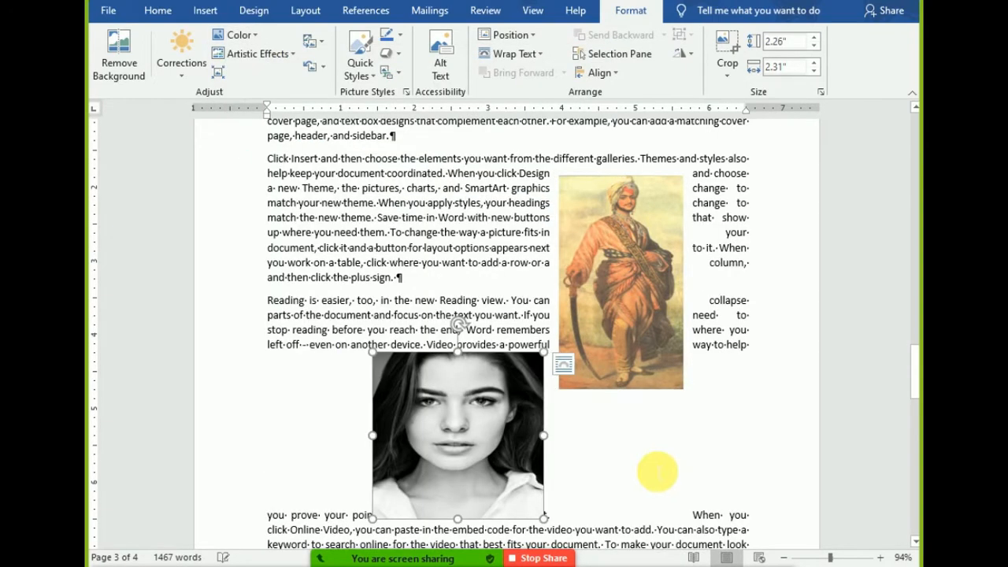
Step: Recolor the face picture in sepia after trying a black-and-white recolor preset
{"action": "left_click", "coordinate": [250, 40]}
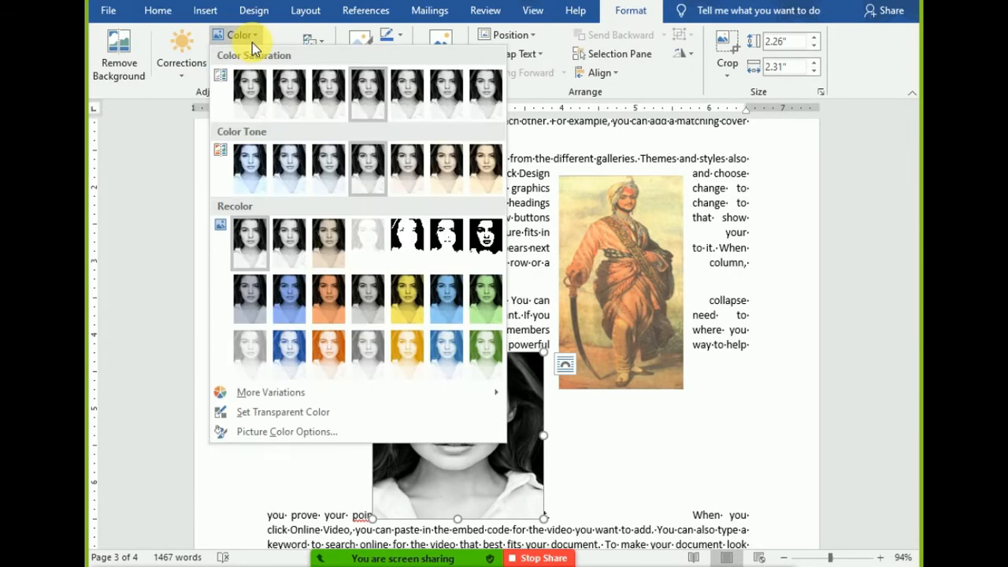
{"action": "left_click", "coordinate": [446, 260]}
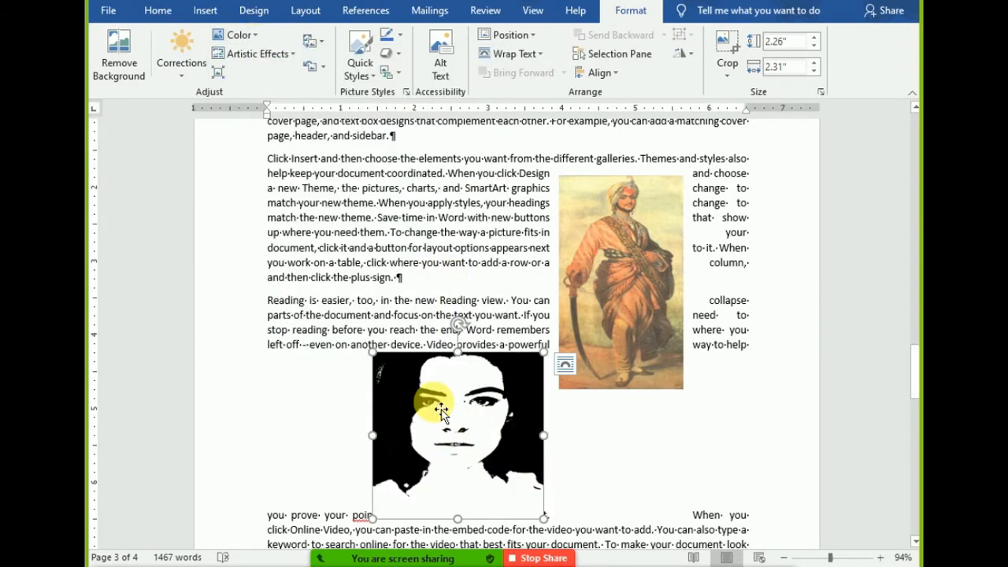
{"action": "left_click", "coordinate": [240, 35]}
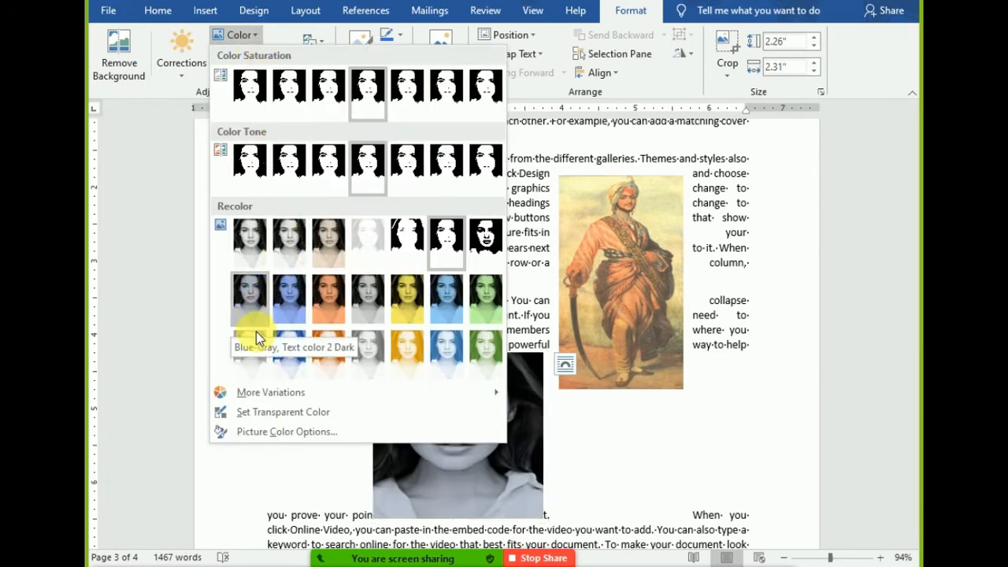
{"action": "left_click", "coordinate": [326, 239]}
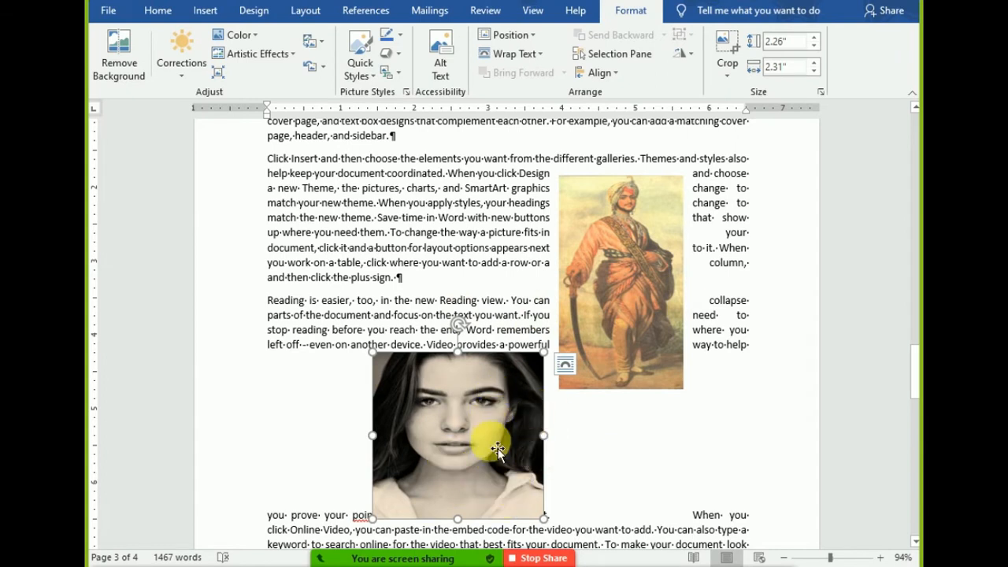
Step: Try to set the light skin color of the face picture as transparent, and undo it
{"action": "left_click", "coordinate": [259, 33]}
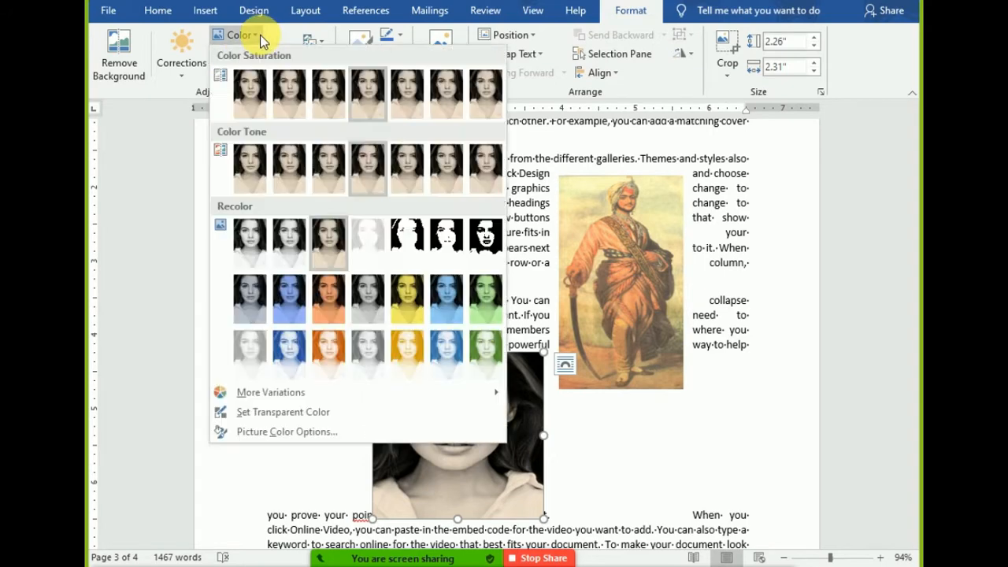
{"action": "left_click", "coordinate": [321, 413]}
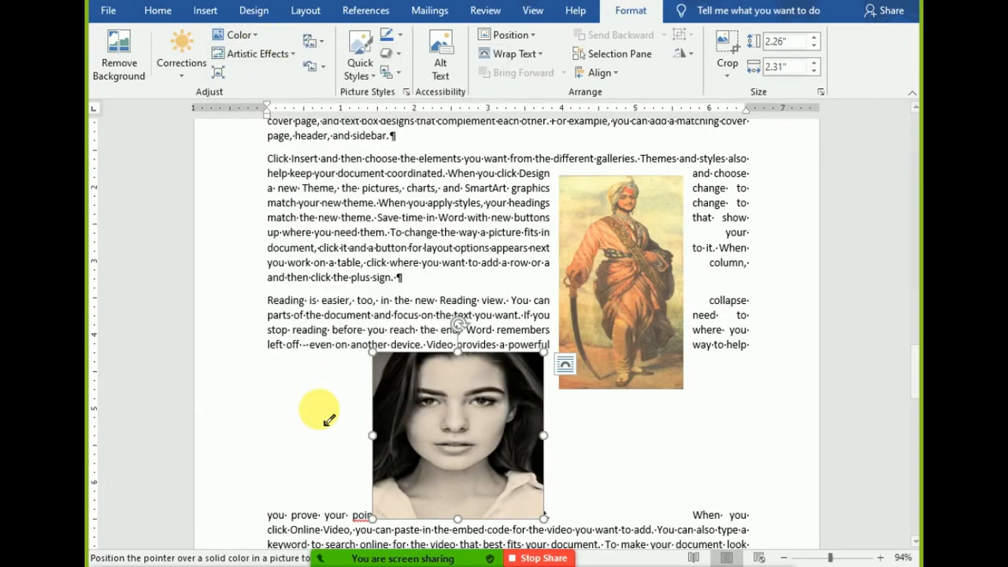
{"action": "left_click", "coordinate": [476, 388]}
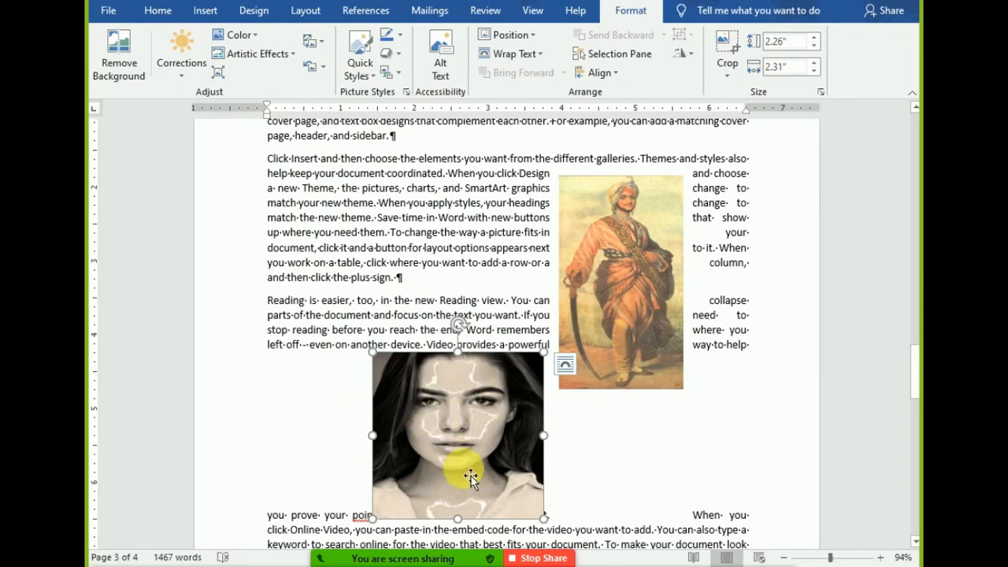
{"action": "key", "text": "ctrl+z"}
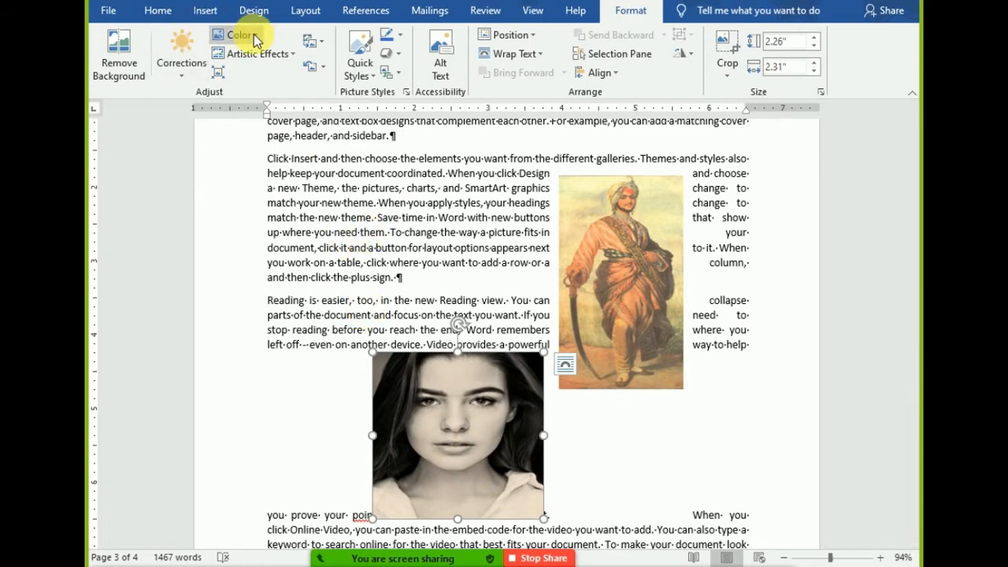
Step: Try to set the dark background color of the face picture as transparent, and undo it together with the sepia recolor
{"action": "left_click", "coordinate": [252, 36]}
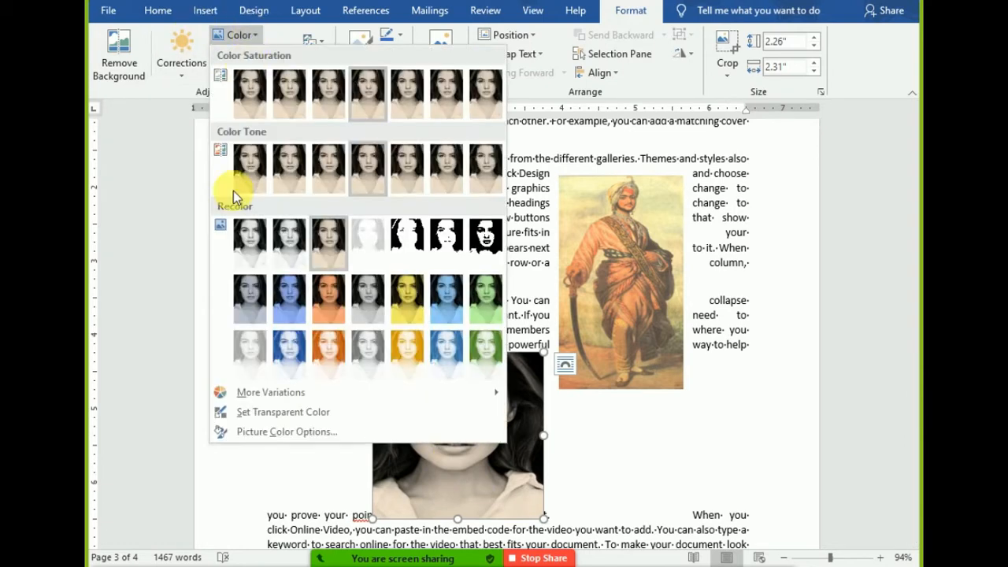
{"action": "left_click", "coordinate": [265, 412]}
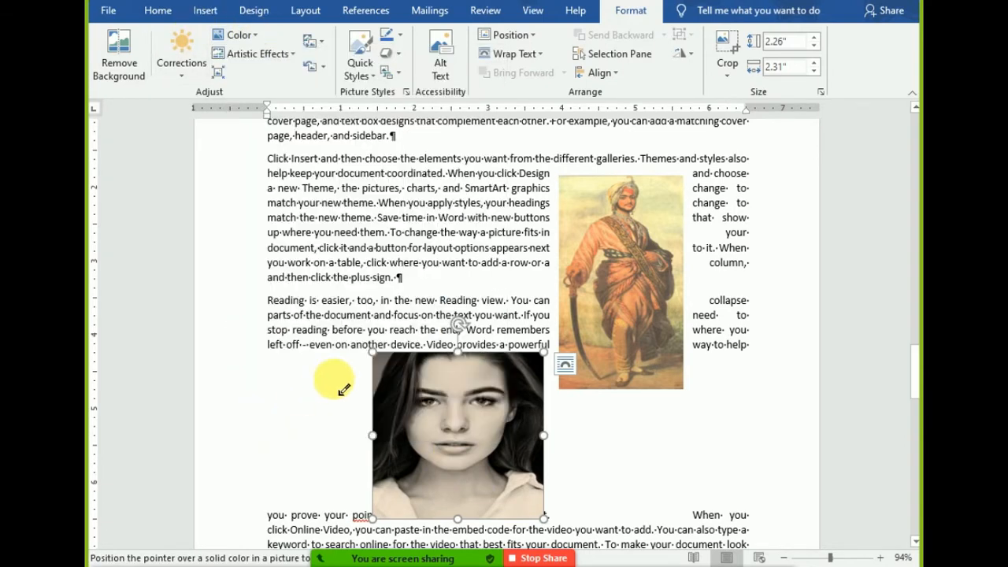
{"action": "left_click", "coordinate": [387, 371]}
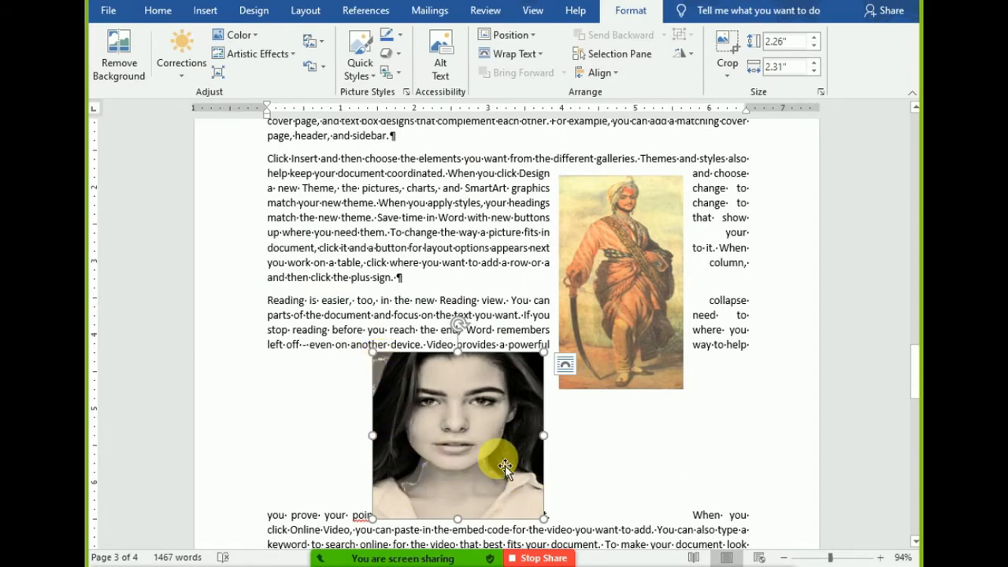
{"action": "left_click", "coordinate": [235, 35]}
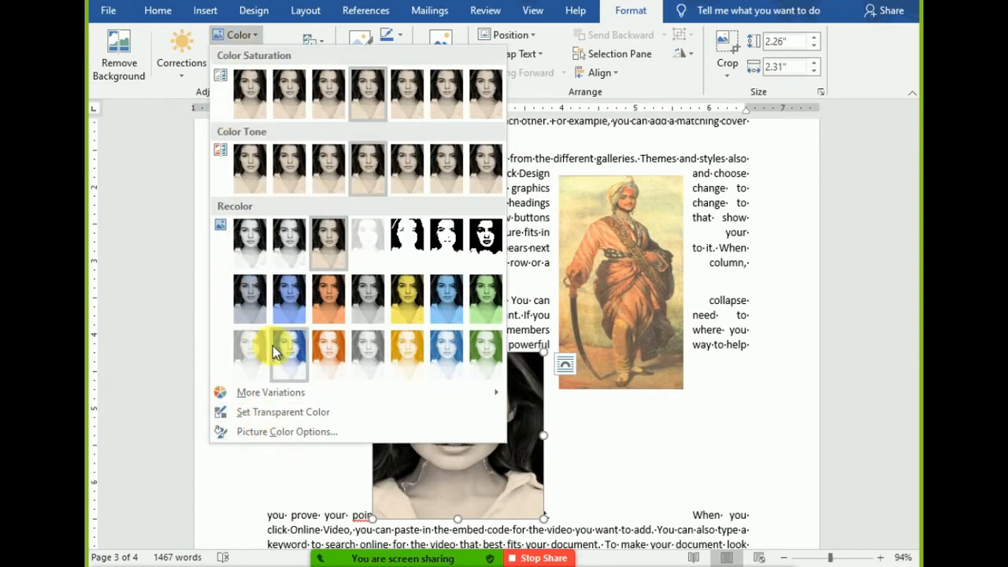
{"action": "left_click", "coordinate": [138, 134]}
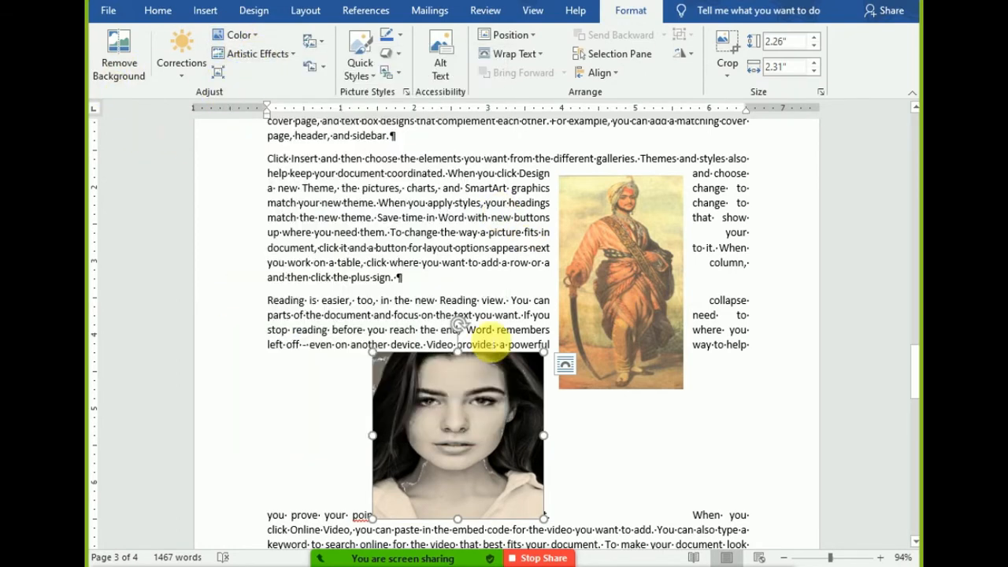
{"action": "key", "text": "ctrl+z"}
{"action": "key", "text": "ctrl+z"}
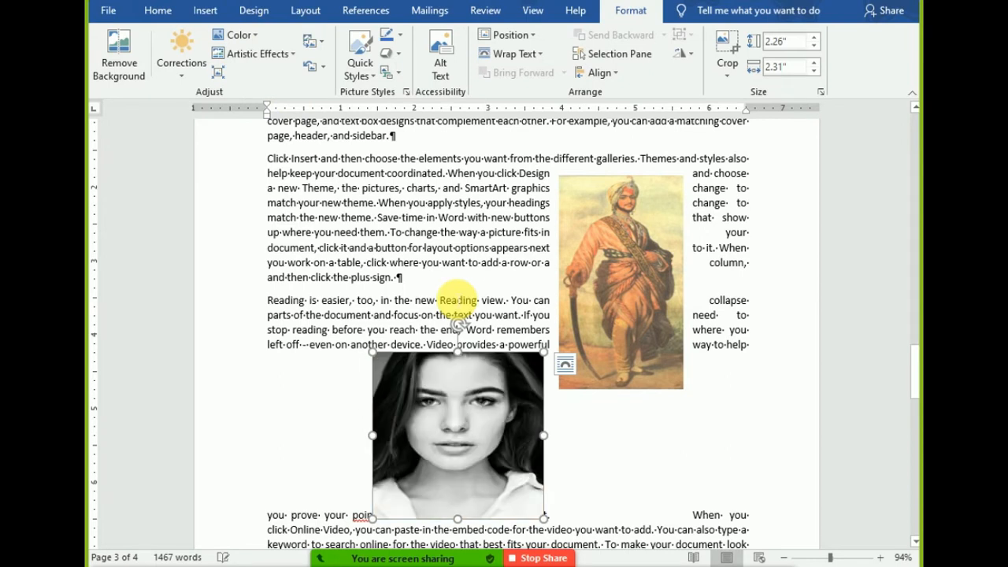
Step: Apply the Glow Edges artistic effect to the face picture
{"action": "left_click", "coordinate": [276, 57]}
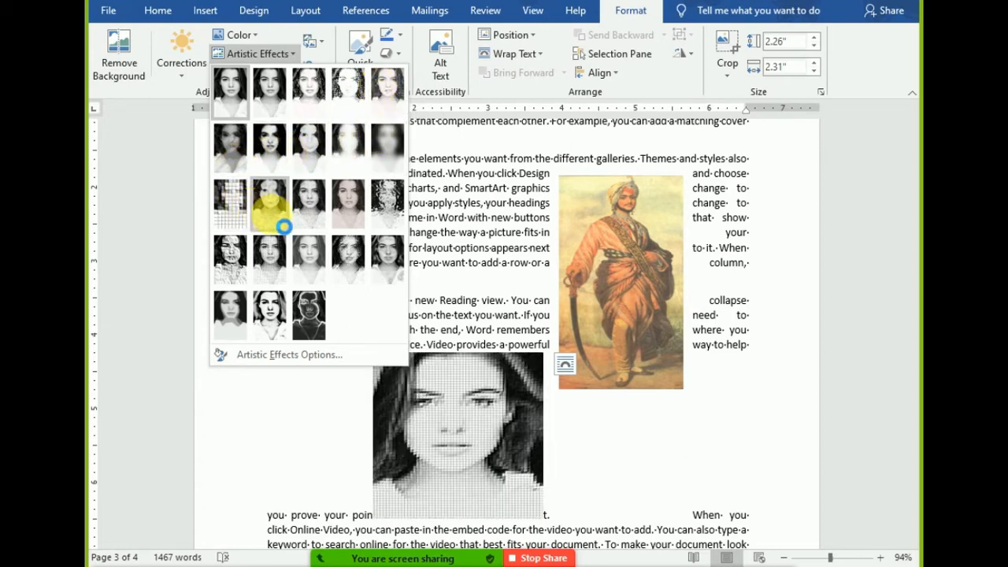
{"action": "left_click", "coordinate": [309, 319]}
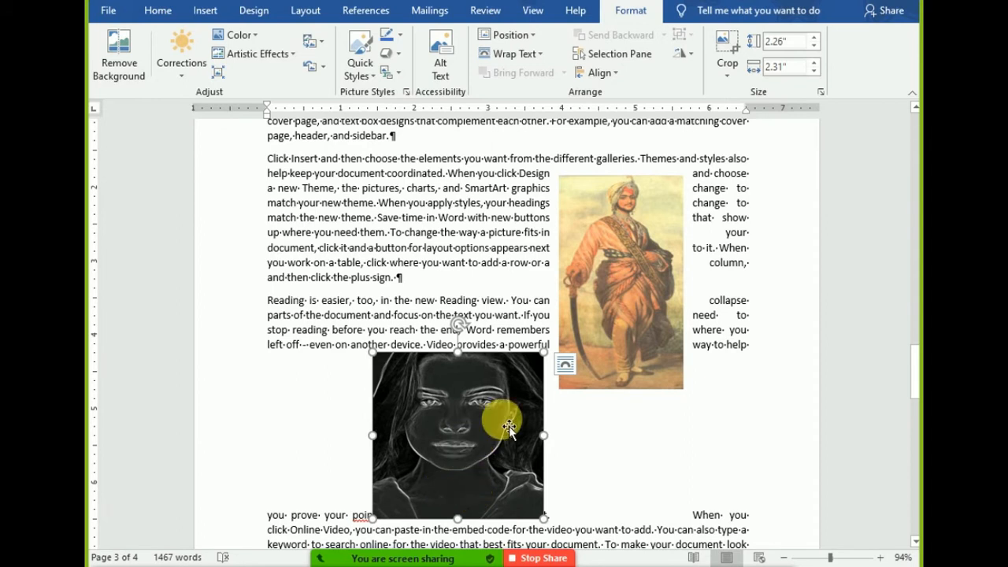
Step: Recolor the standing-figure painting beside the text in grayscale
{"action": "left_click", "coordinate": [645, 297]}
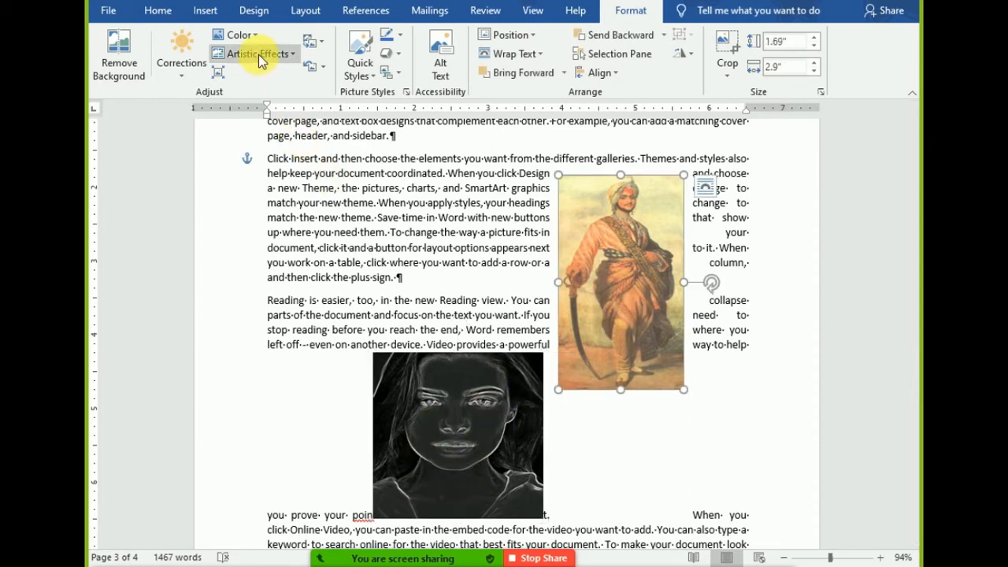
{"action": "left_click", "coordinate": [238, 35]}
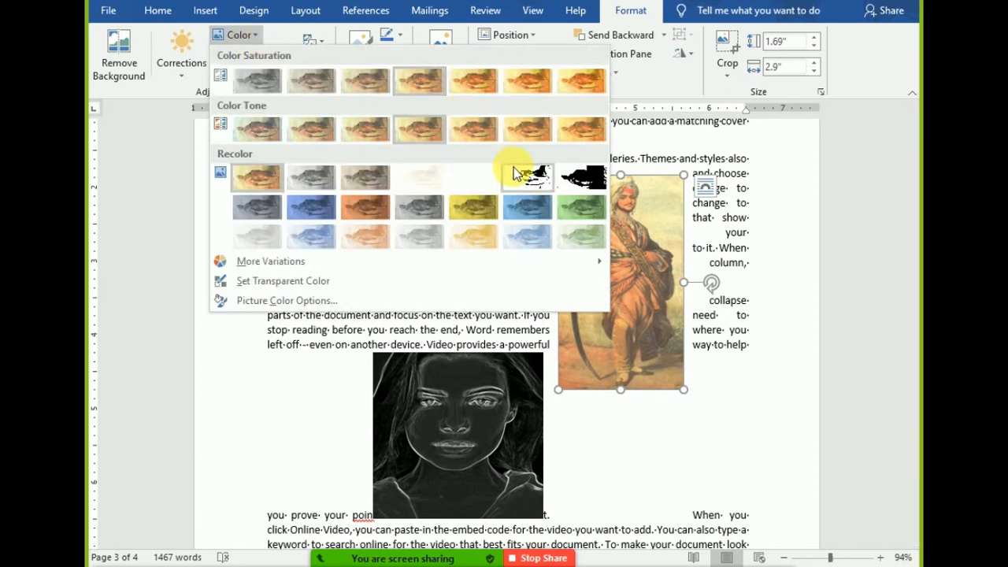
{"action": "left_click", "coordinate": [314, 179]}
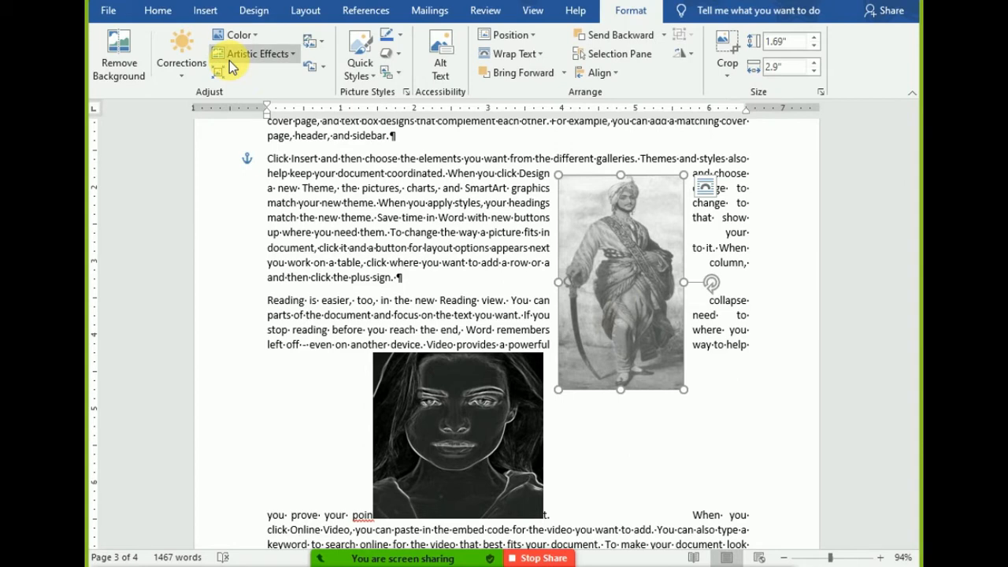
{"action": "left_click", "coordinate": [361, 74]}
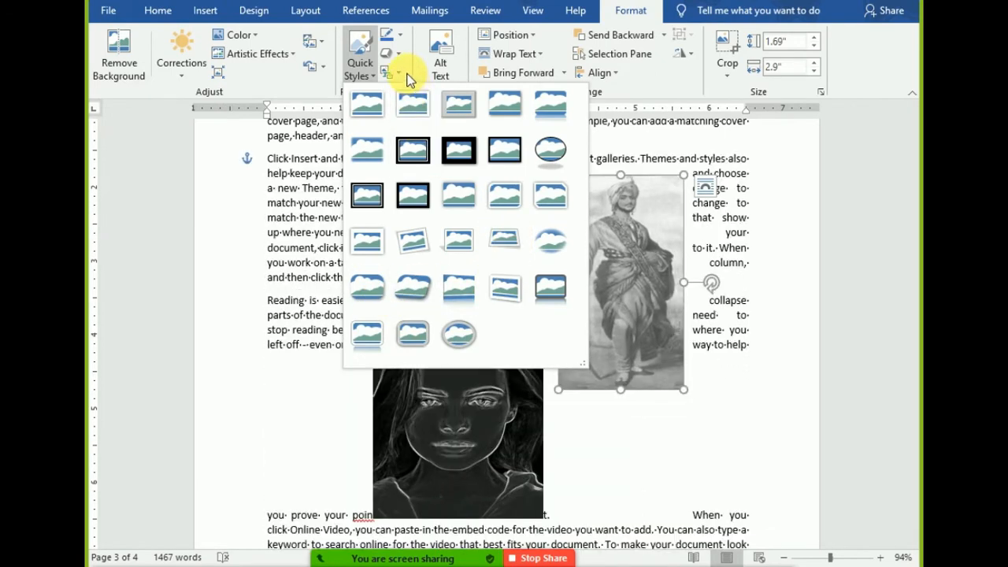
{"action": "left_click", "coordinate": [306, 149]}
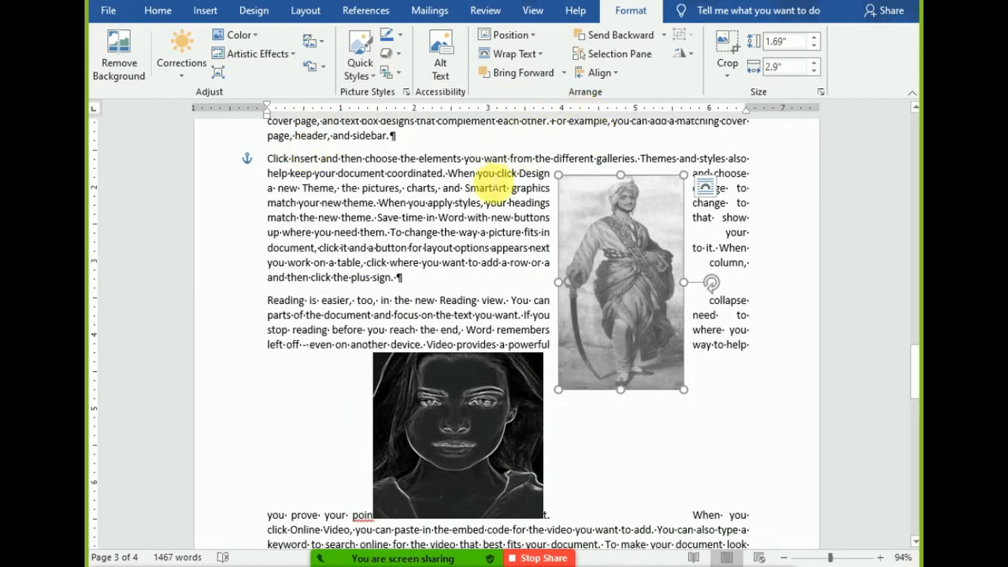
Step: Switch to the assignment PDF in Microsoft Edge and examine how pictures are placed in the two-column Art History article
{"action": "key", "text": "alt+Tab"}
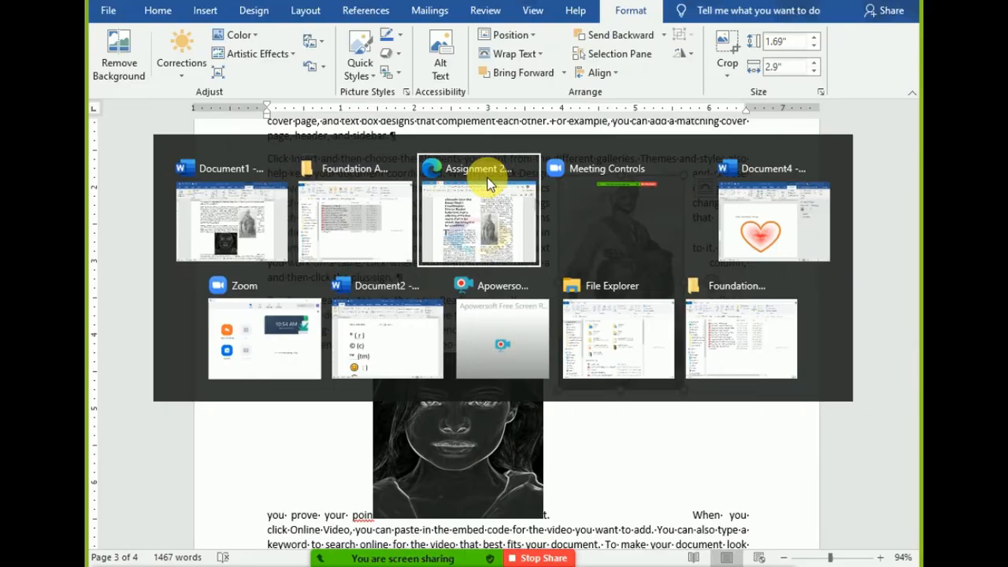
{"action": "left_click", "coordinate": [484, 189]}
{"action": "scroll", "coordinate": [588, 326], "scroll_direction": "down", "scroll_amount": 15}
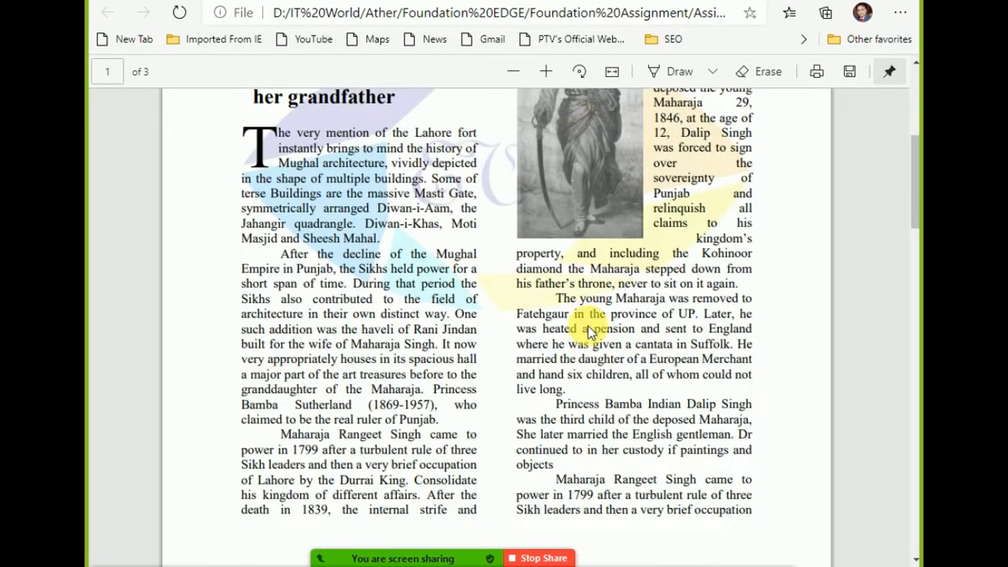
{"action": "scroll", "coordinate": [453, 205], "scroll_direction": "up", "scroll_amount": 2}
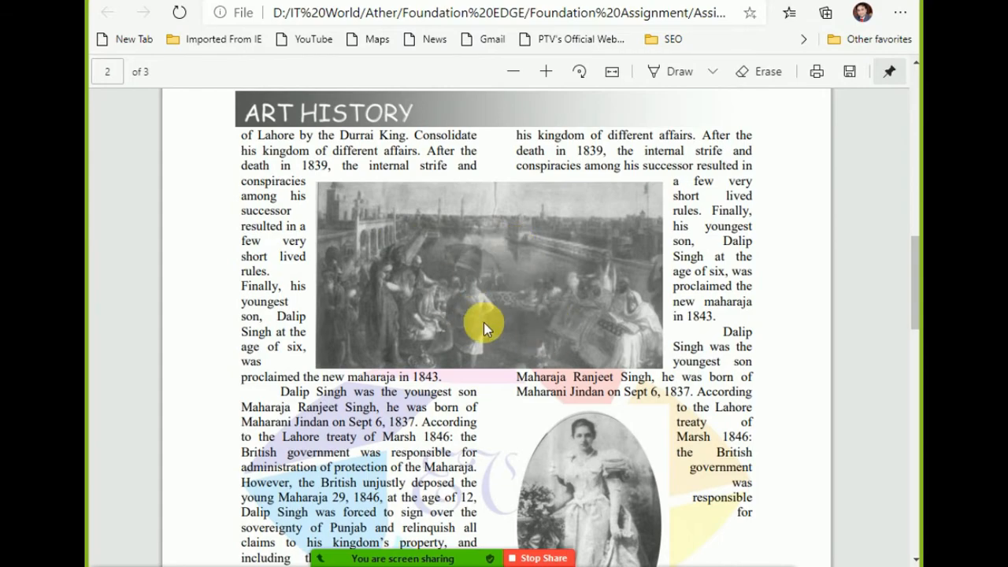
{"action": "scroll", "coordinate": [484, 322], "scroll_direction": "down", "scroll_amount": 3}
{"action": "scroll", "coordinate": [629, 329], "scroll_direction": "down", "scroll_amount": 10}
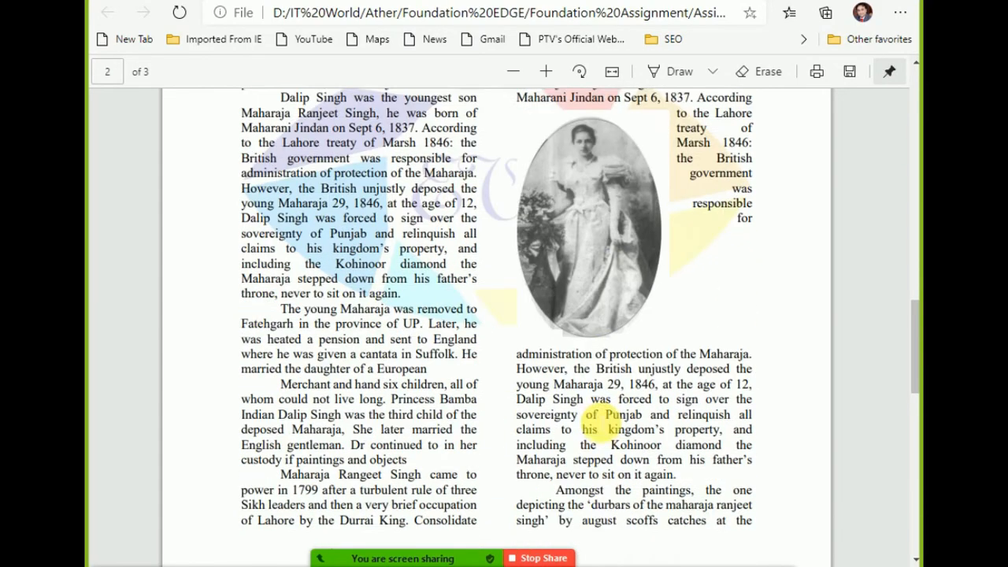
{"action": "scroll", "coordinate": [392, 429], "scroll_direction": "down", "scroll_amount": 2}
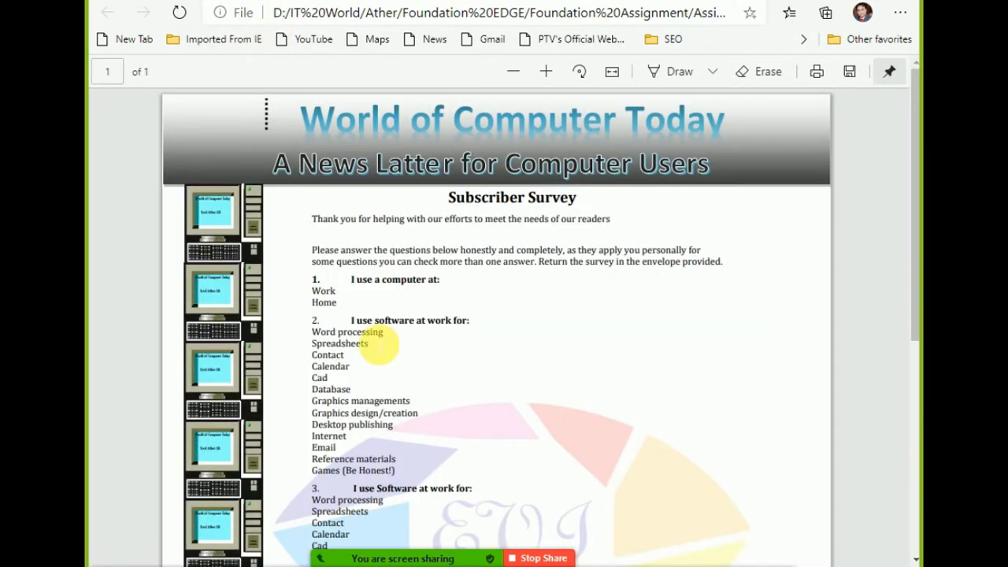
Step: Examine the "World of Computer Today" subscriber survey and the "No Smoking" sign, with the whole sign page in view
{"action": "left_click_drag", "start_coordinate": [313, 219], "coordinate": [440, 280]}
{"action": "scroll", "coordinate": [409, 440], "scroll_direction": "down", "scroll_amount": 2}
{"action": "scroll", "coordinate": [409, 439], "scroll_direction": "down", "scroll_amount": 3}
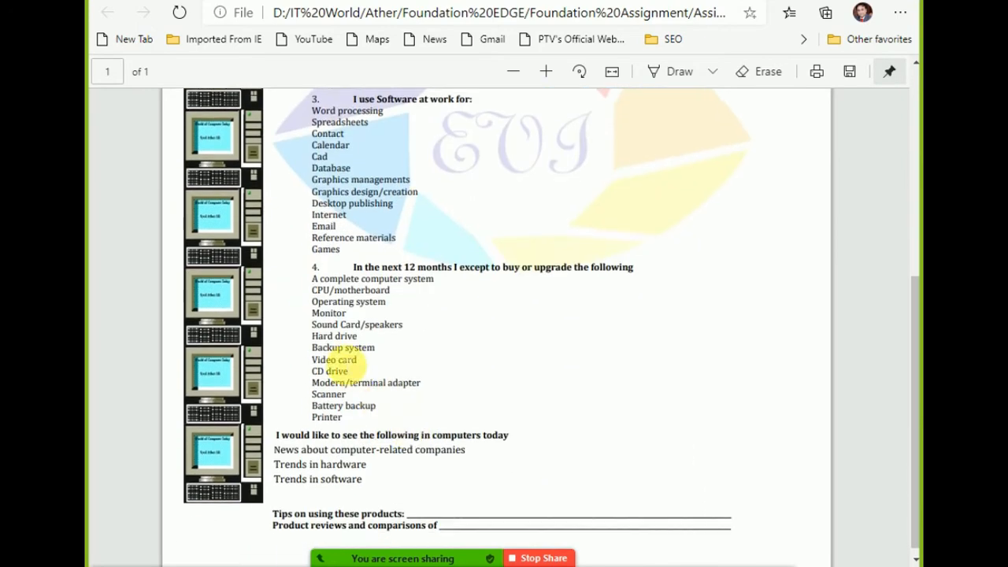
{"action": "scroll", "coordinate": [416, 432], "scroll_direction": "up", "scroll_amount": 4}
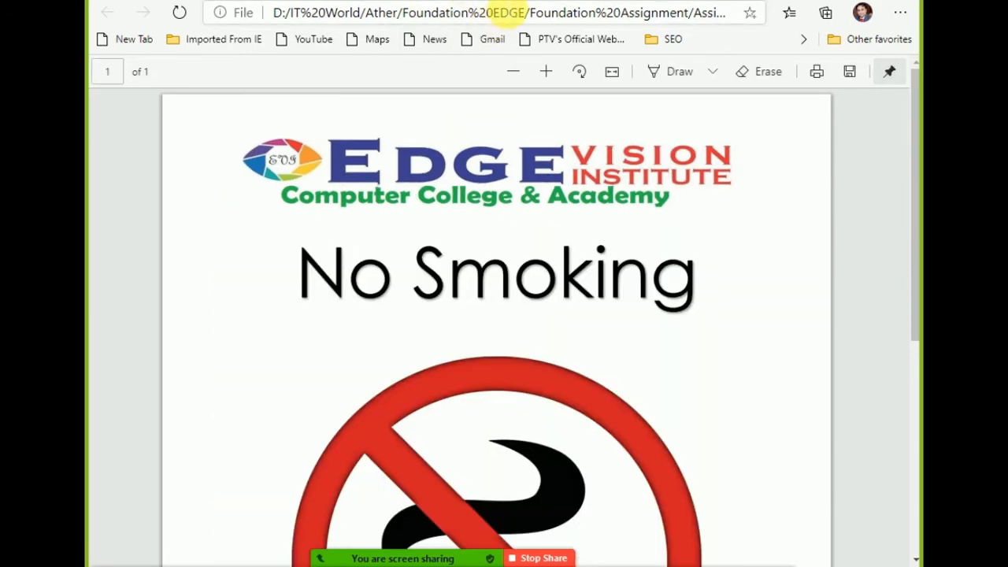
{"action": "scroll", "coordinate": [479, 345], "scroll_direction": "down", "scroll_amount": 3}
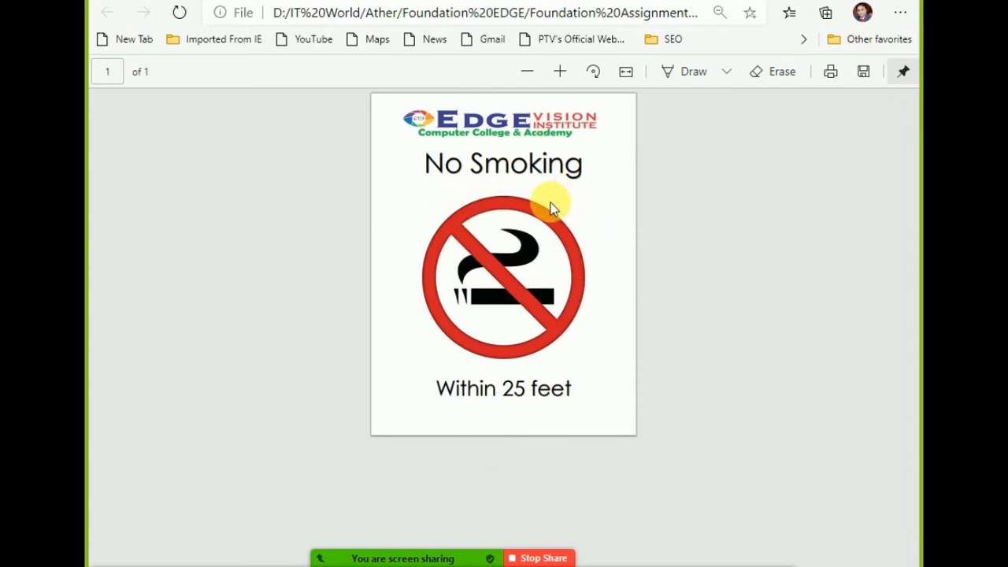
{"action": "left_click_drag", "start_coordinate": [426, 164], "coordinate": [590, 174]}
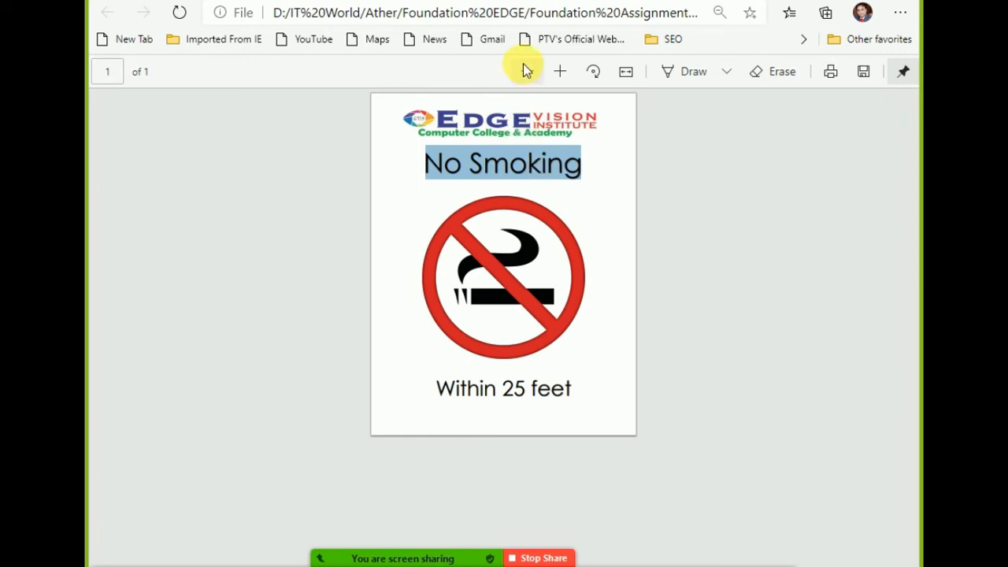
Step: Examine the "Welcome To EDGE Vision Institute" flyer down to its footer, and open the application form
{"action": "left_click", "coordinate": [512, 1]}
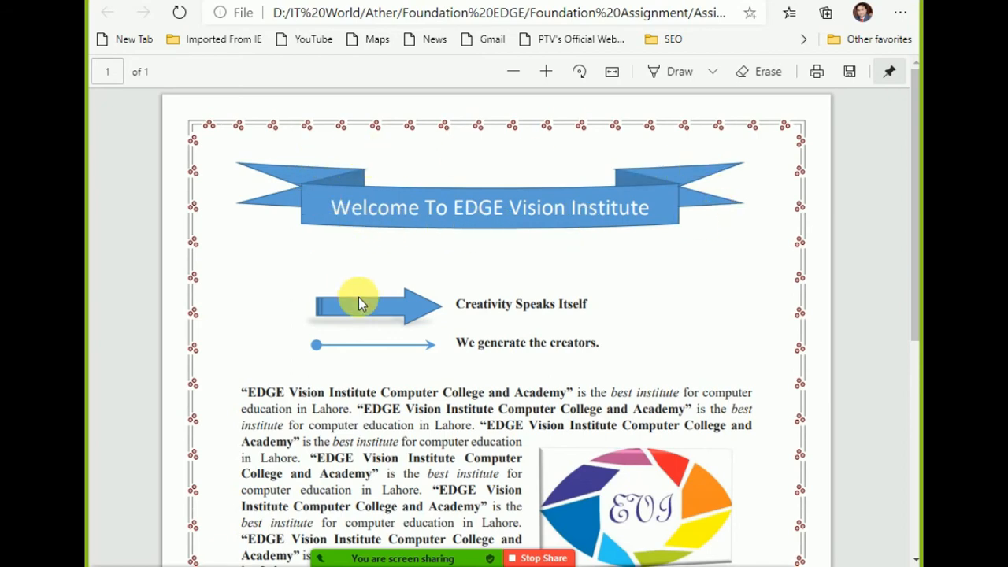
{"action": "scroll", "coordinate": [438, 237], "scroll_direction": "down", "scroll_amount": 1}
{"action": "scroll", "coordinate": [505, 286], "scroll_direction": "down", "scroll_amount": 3}
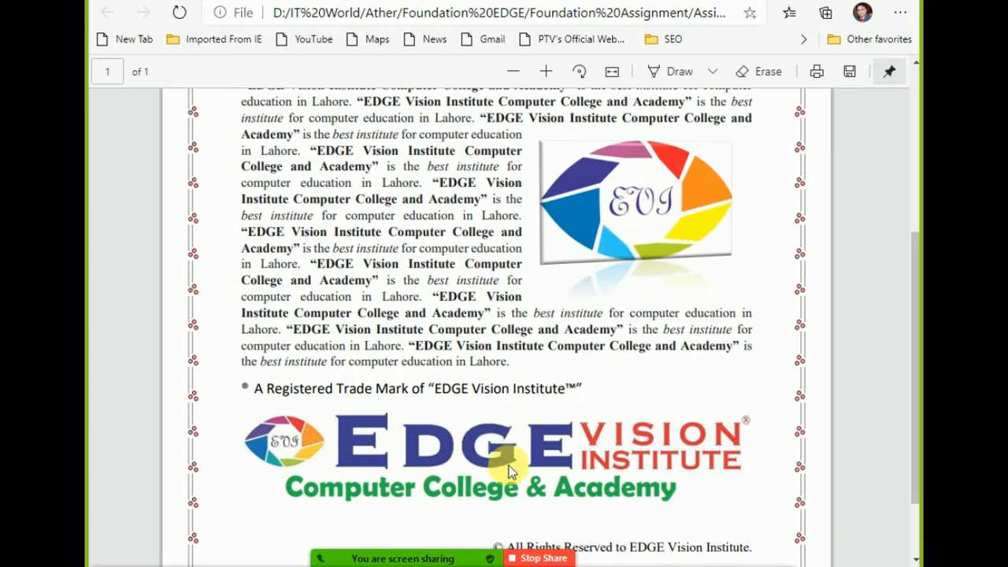
{"action": "scroll", "coordinate": [477, 419], "scroll_direction": "down", "scroll_amount": 1}
{"action": "scroll", "coordinate": [436, 381], "scroll_direction": "up", "scroll_amount": 5}
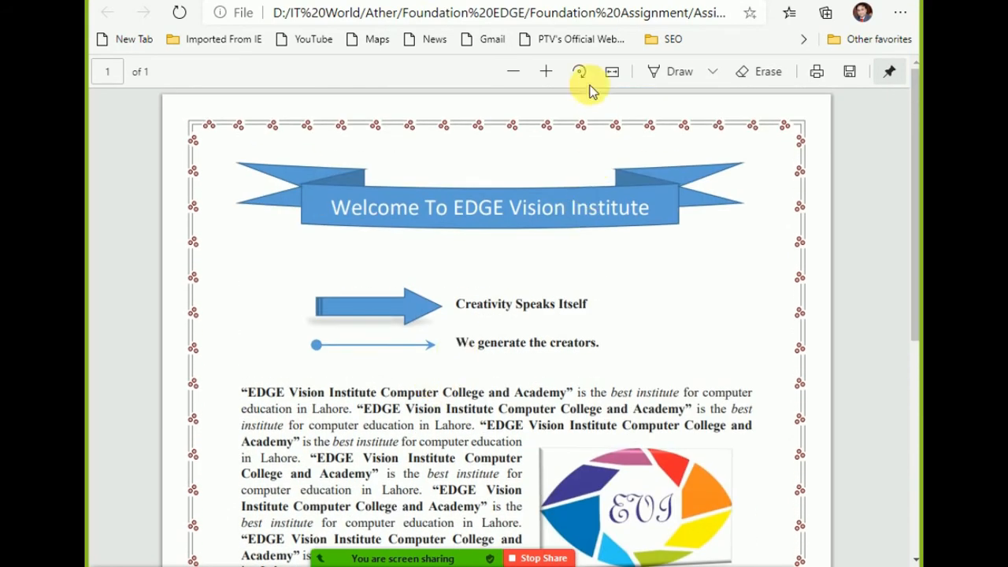
{"action": "left_click", "coordinate": [569, 1]}
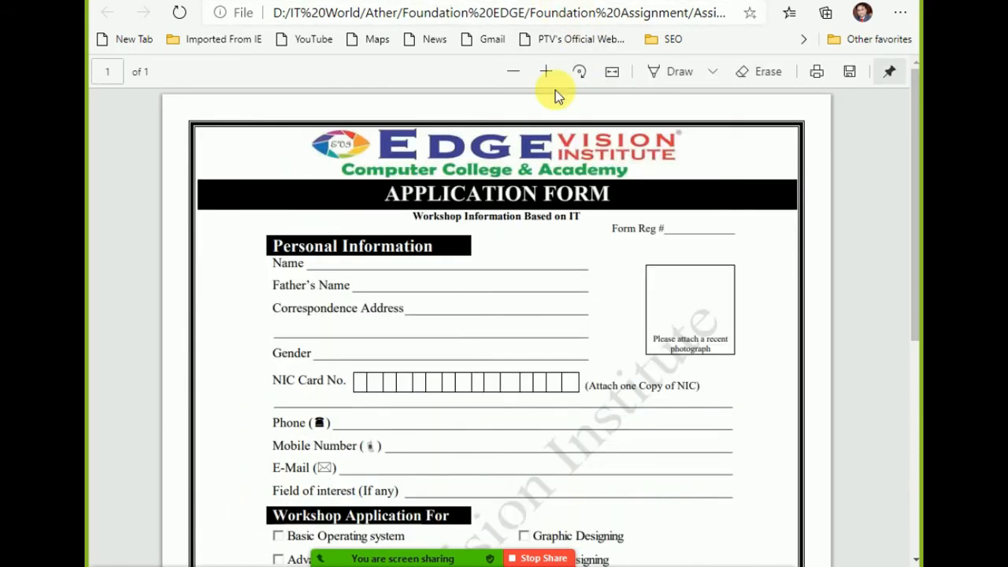
Step: Examine "The Edge Musical Night" poster, including its title, mask picture, audition details and list of musicals
{"action": "left_click", "coordinate": [598, 1]}
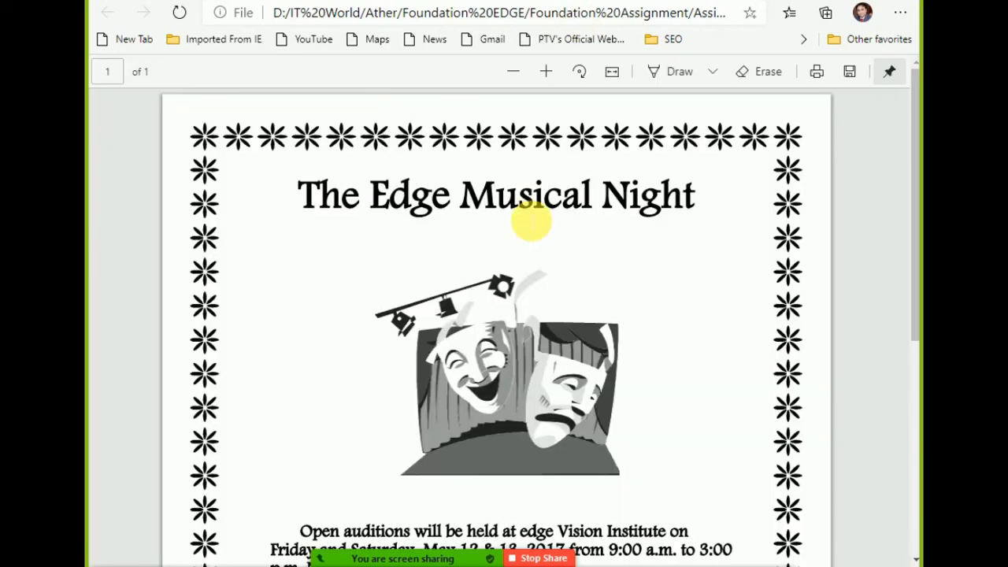
{"action": "left_click_drag", "start_coordinate": [310, 196], "coordinate": [576, 362]}
{"action": "left_click", "coordinate": [572, 361]}
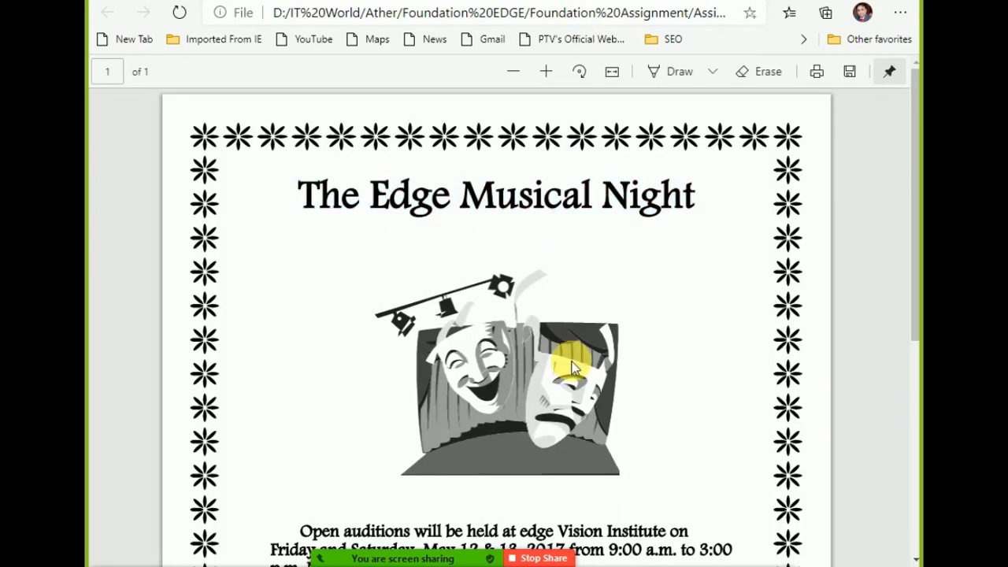
{"action": "scroll", "coordinate": [572, 362], "scroll_direction": "down", "scroll_amount": 3}
{"action": "left_click_drag", "start_coordinate": [272, 319], "coordinate": [428, 337]}
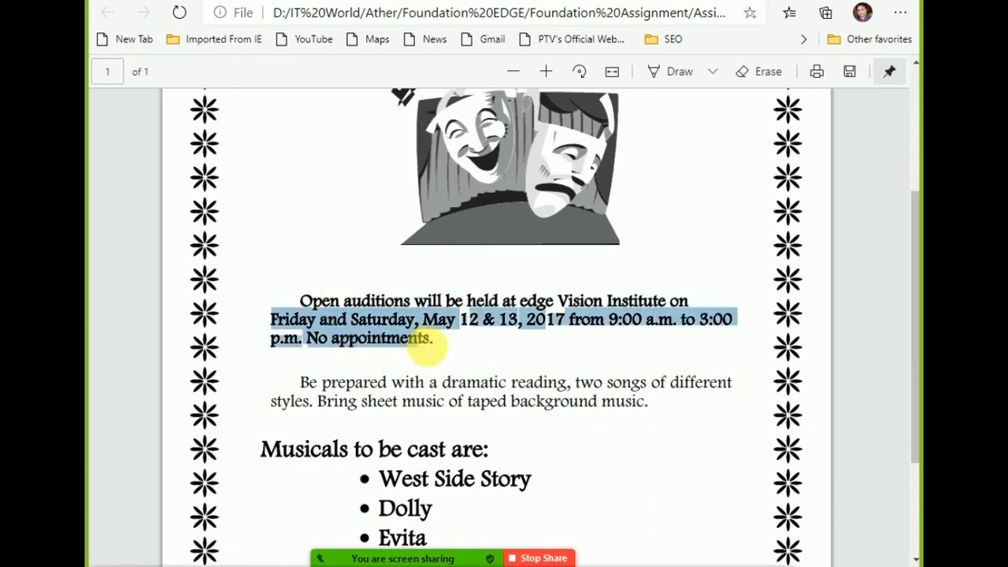
{"action": "scroll", "coordinate": [340, 388], "scroll_direction": "down", "scroll_amount": 2}
{"action": "left_click_drag", "start_coordinate": [319, 298], "coordinate": [668, 453]}
{"action": "left_click", "coordinate": [667, 453]}
{"action": "scroll", "coordinate": [667, 453], "scroll_direction": "up", "scroll_amount": 5}
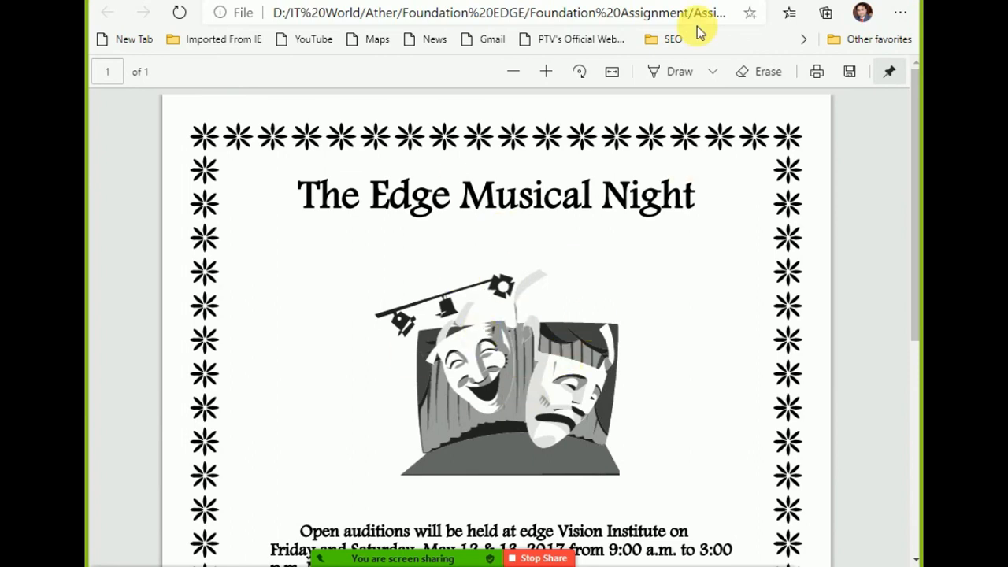
Step: Examine the "To Whom It May Concern" letter, from its date and reference line to the Administrator signature line
{"action": "left_click", "coordinate": [660, 5]}
{"action": "scroll", "coordinate": [445, 395], "scroll_direction": "down", "scroll_amount": 1}
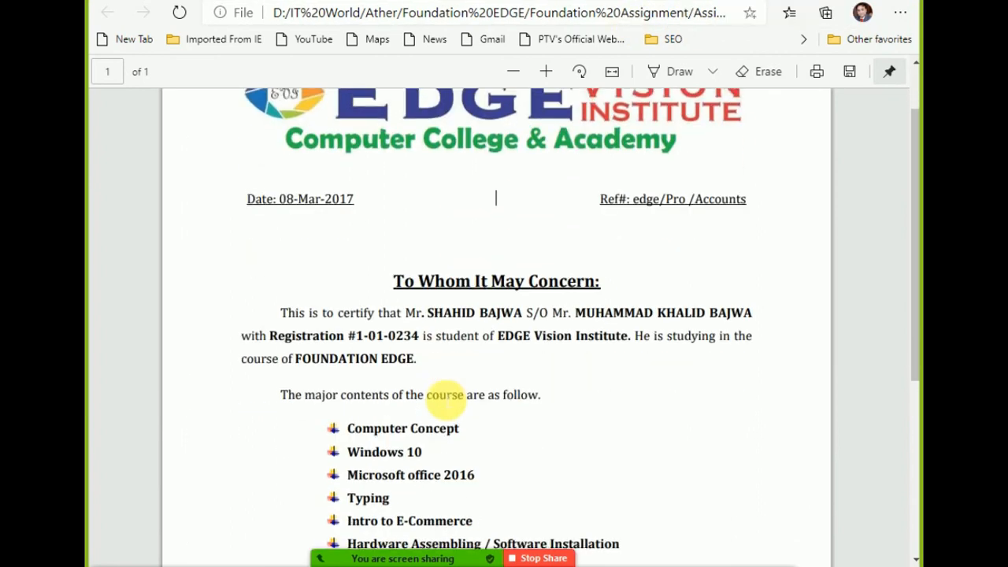
{"action": "left_click_drag", "start_coordinate": [248, 198], "coordinate": [746, 199]}
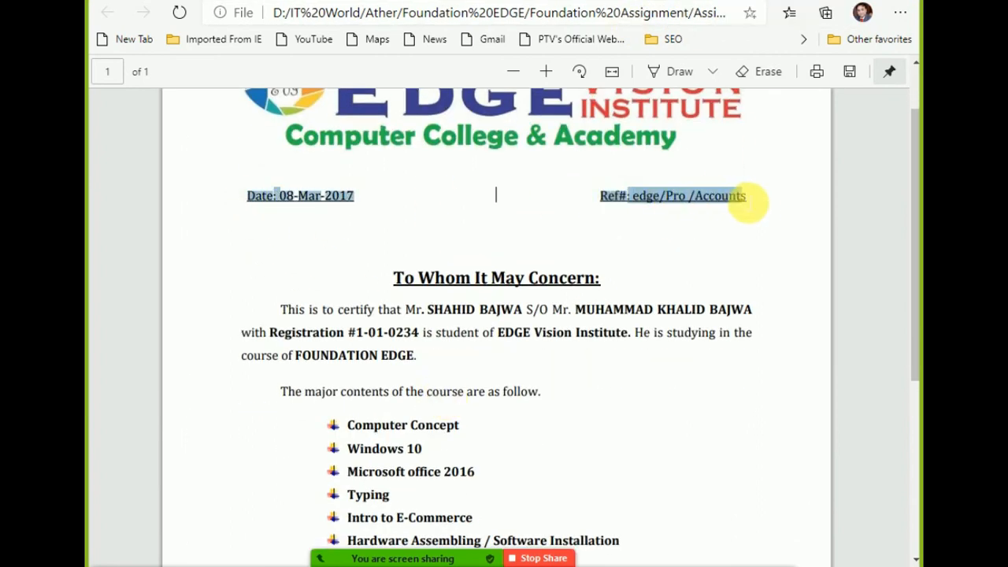
{"action": "scroll", "coordinate": [675, 333], "scroll_direction": "down", "scroll_amount": 2}
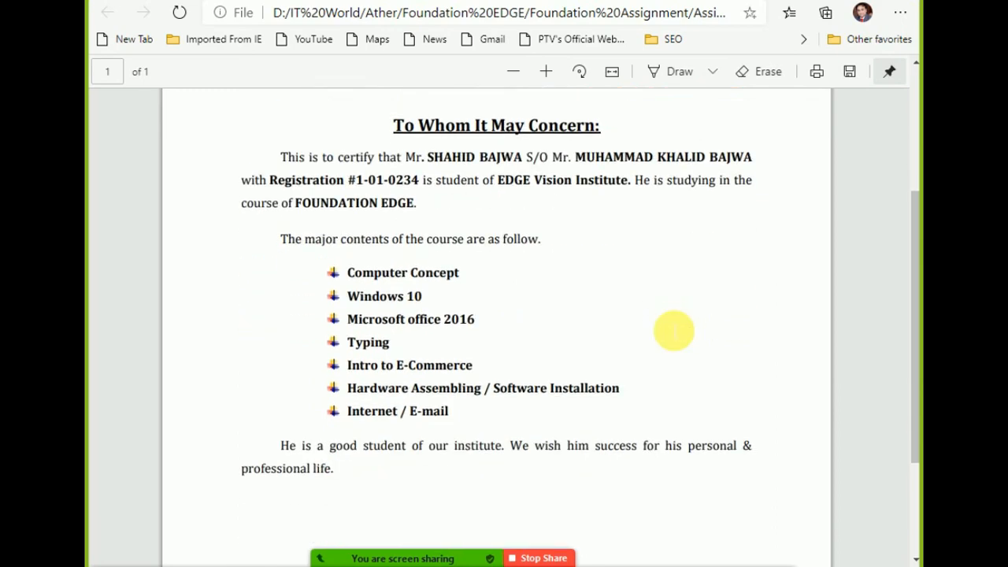
{"action": "scroll", "coordinate": [673, 331], "scroll_direction": "down", "scroll_amount": 2}
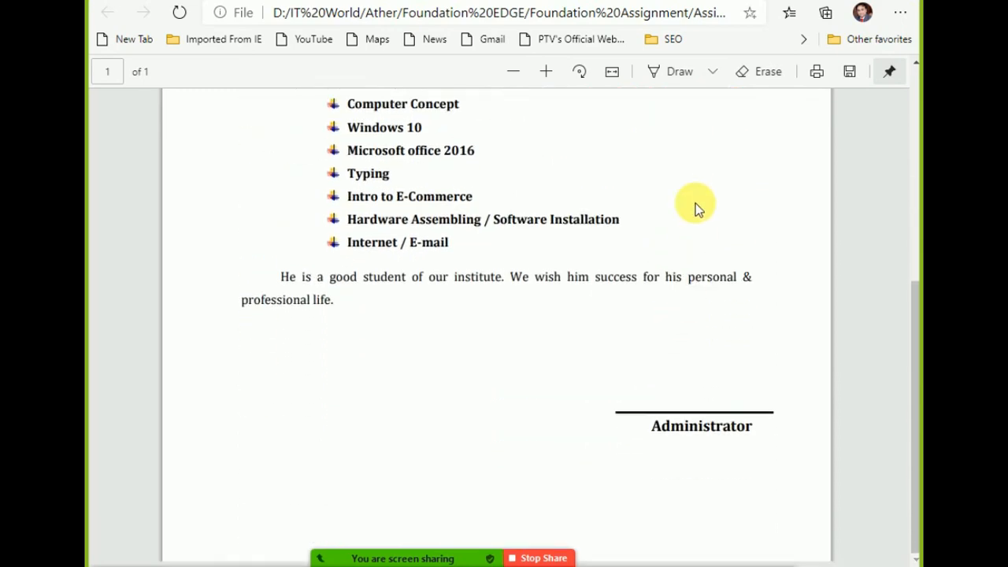